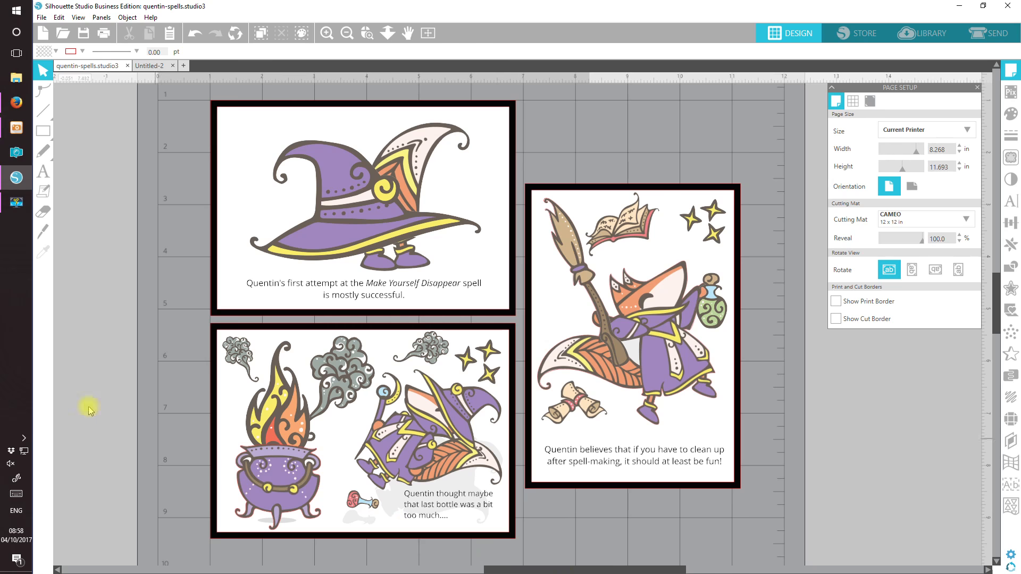
Switch to Firefox to look at the CleverSomeday YouTube playlists and to ACDSee to look at the Wise Wizard preview image.
{"action": "left_click", "coordinate": [17, 103]}
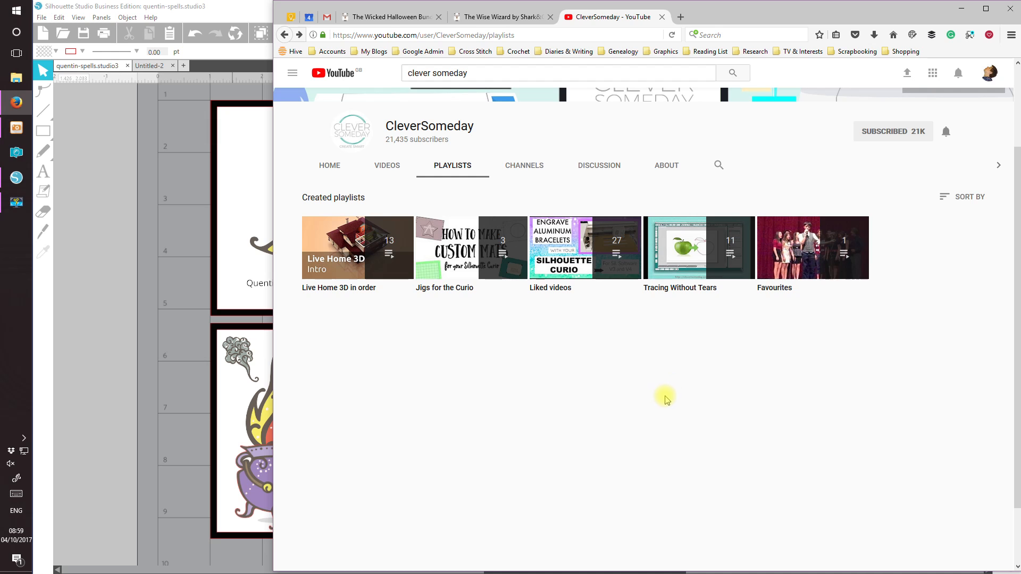
{"action": "left_click", "coordinate": [109, 202]}
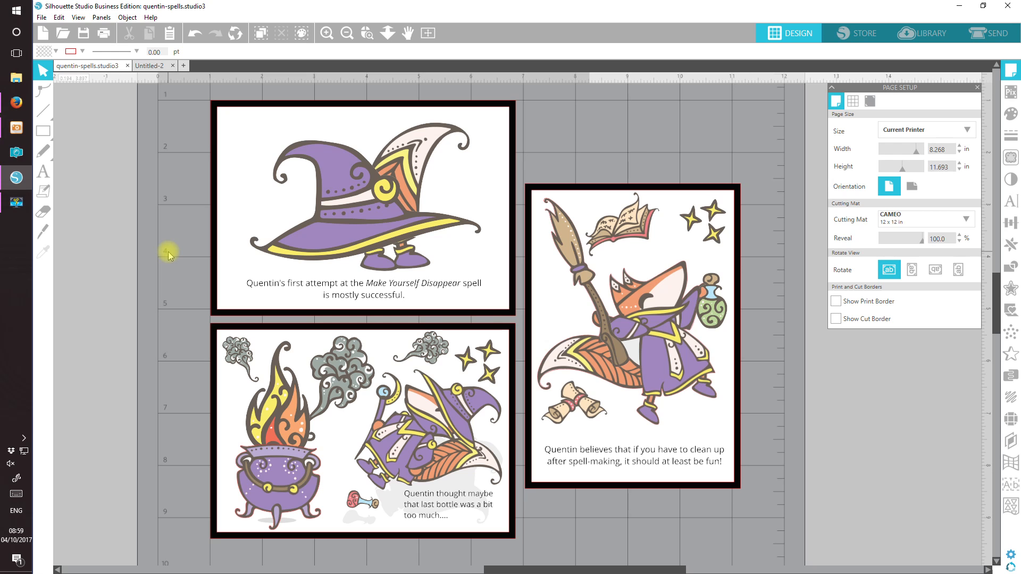
{"action": "left_click", "coordinate": [16, 128]}
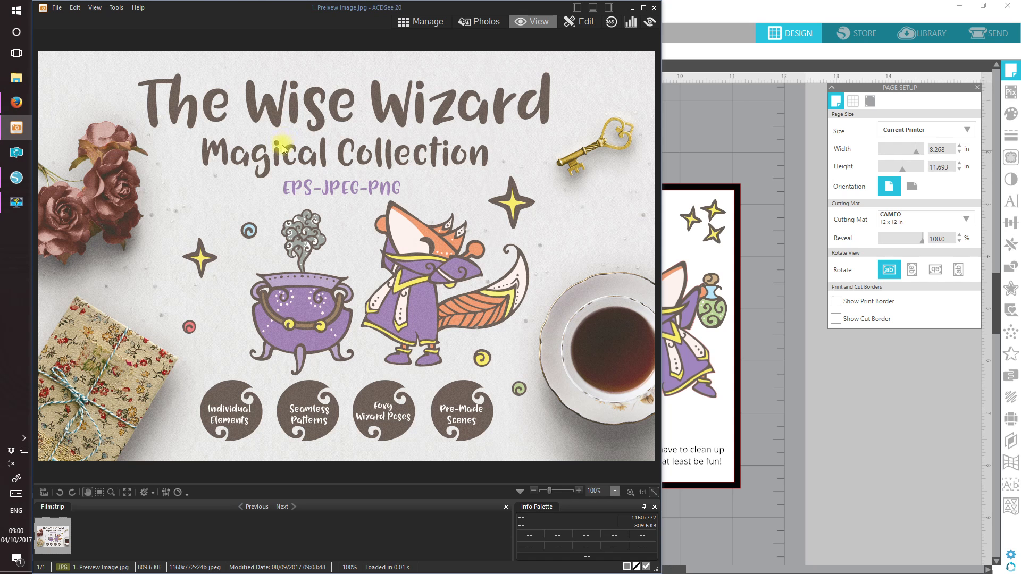
{"action": "left_click", "coordinate": [745, 12]}
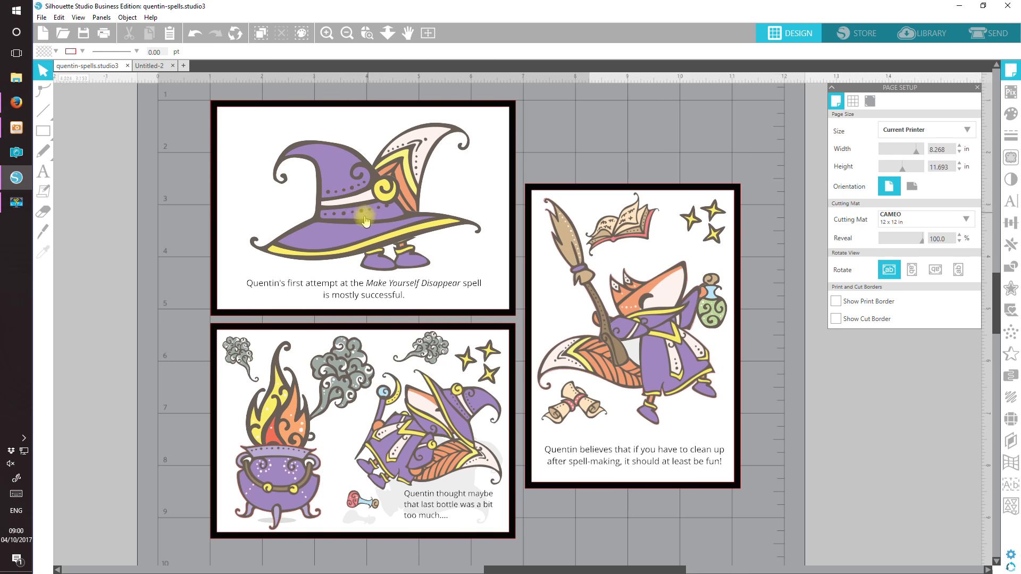
Switch to the Untitled-2 drawing and select the hat picture in the lower card.
{"action": "left_click", "coordinate": [149, 65]}
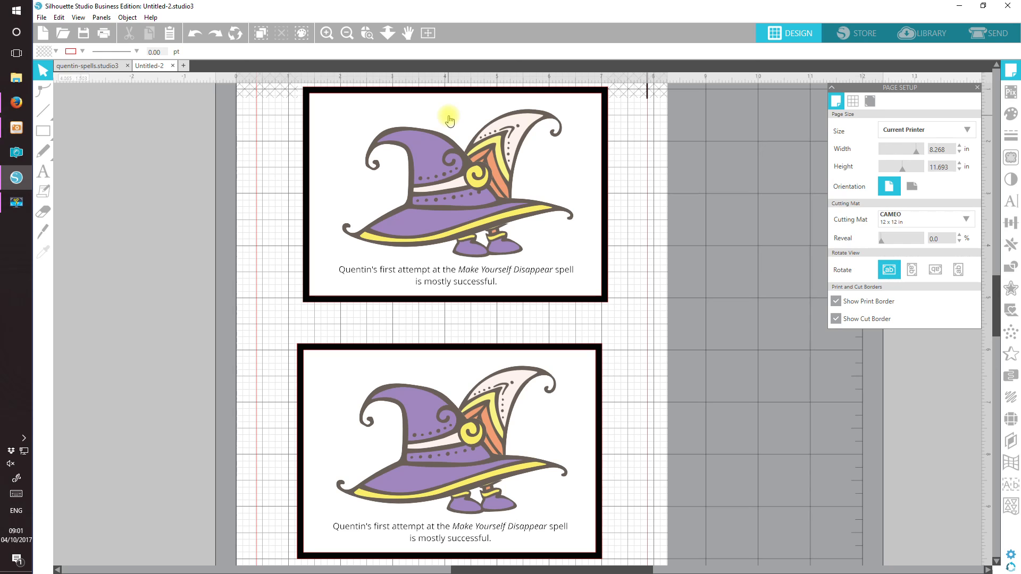
{"action": "scroll", "coordinate": [999, 296], "scroll_direction": "down", "scroll_amount": 1}
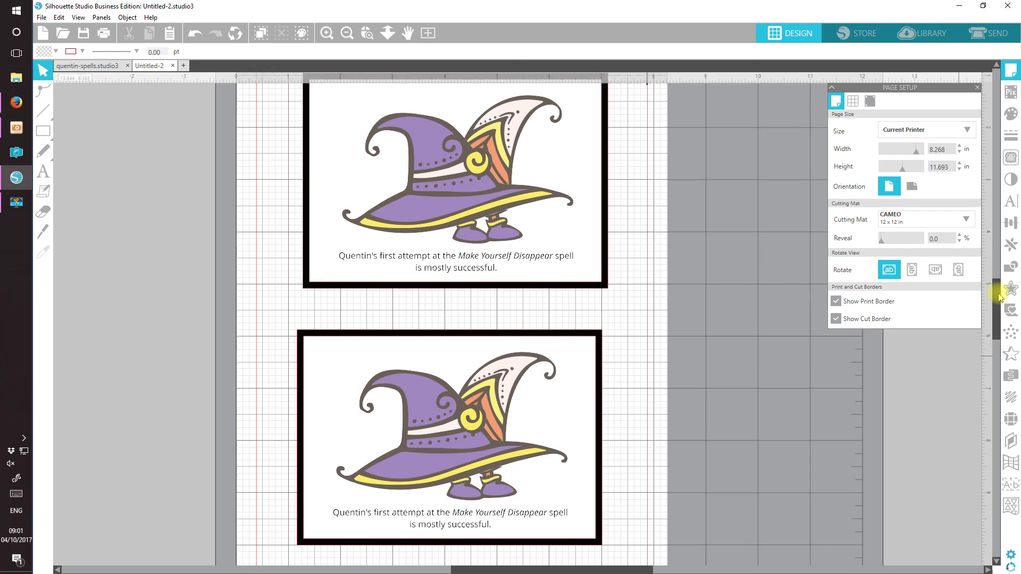
{"action": "left_click_drag", "start_coordinate": [999, 296], "coordinate": [999, 312]}
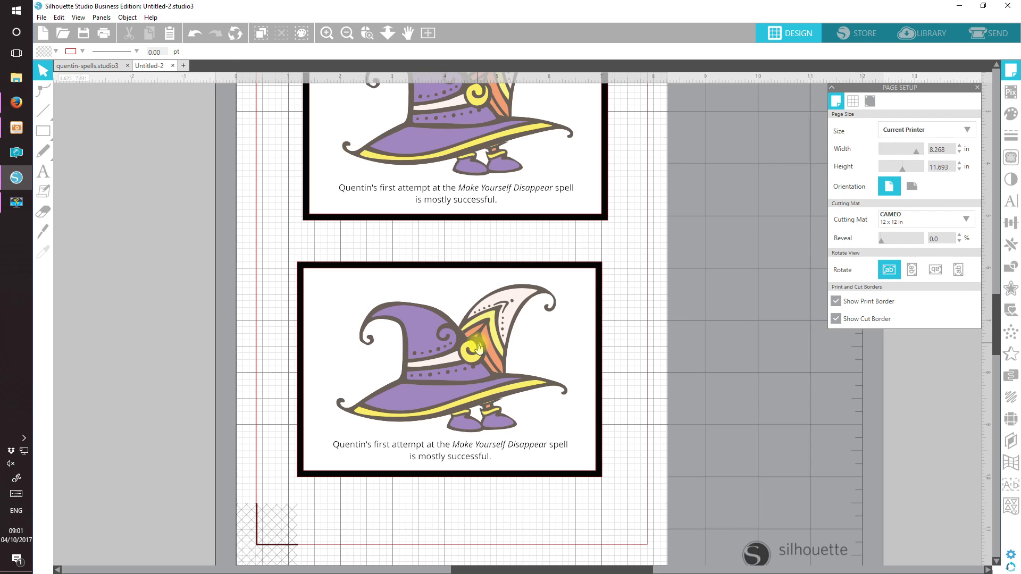
{"action": "left_click", "coordinate": [452, 394]}
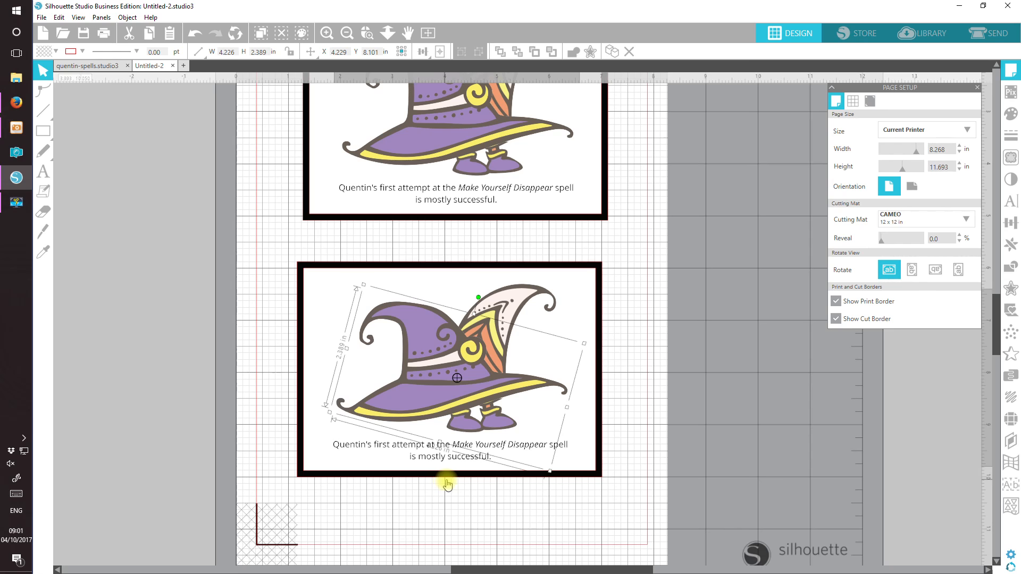
Try an olive-green solid fill on the selected hat picture and undo it.
{"action": "left_click", "coordinate": [1015, 137]}
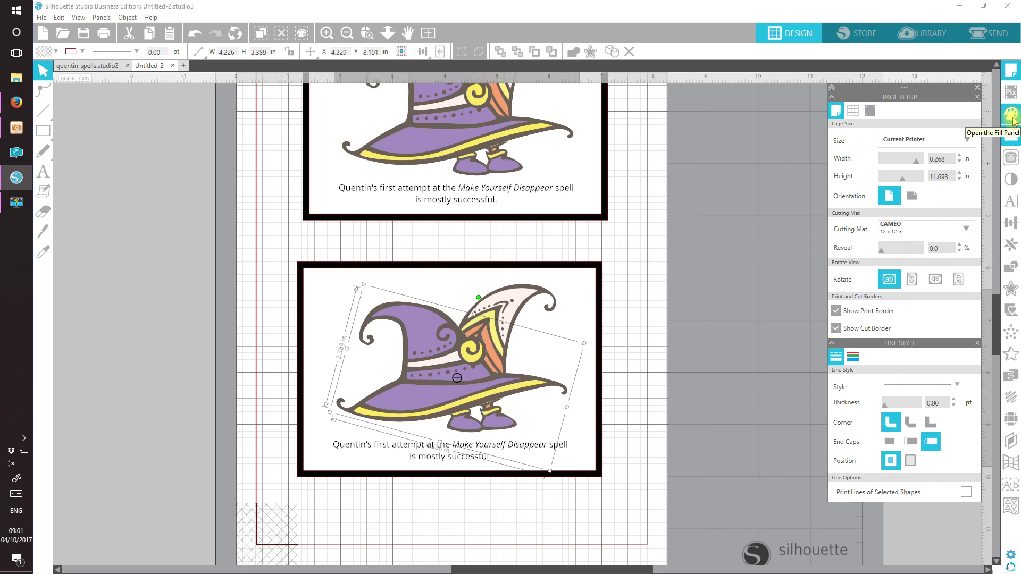
{"action": "left_click", "coordinate": [1012, 117]}
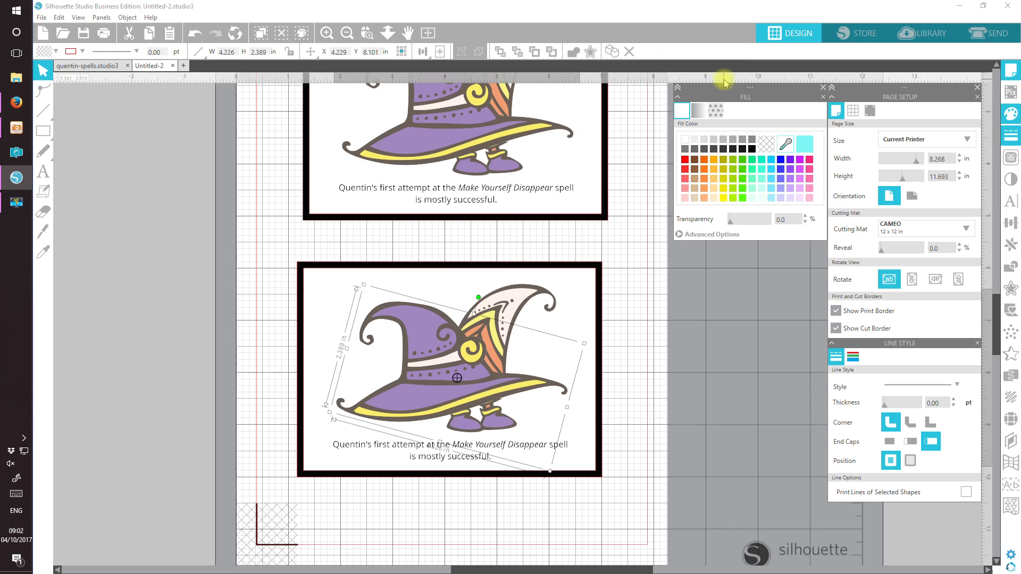
{"action": "left_click", "coordinate": [723, 159]}
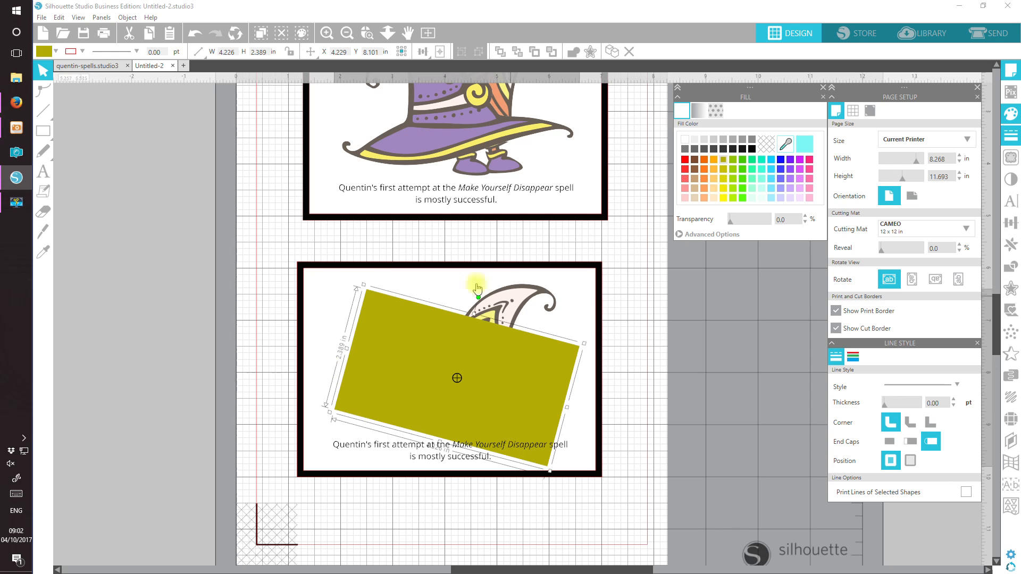
{"action": "left_click", "coordinate": [194, 37]}
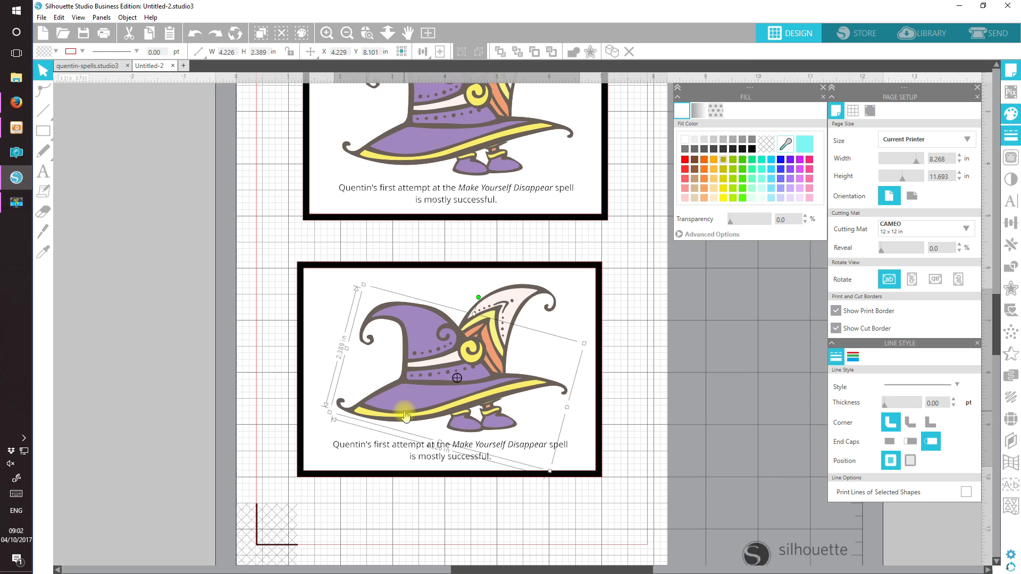
Move the hat, the boots and the tail out of the lower card and spread them apart in the grey area beside the page.
{"action": "left_click_drag", "start_coordinate": [517, 390], "coordinate": [197, 338]}
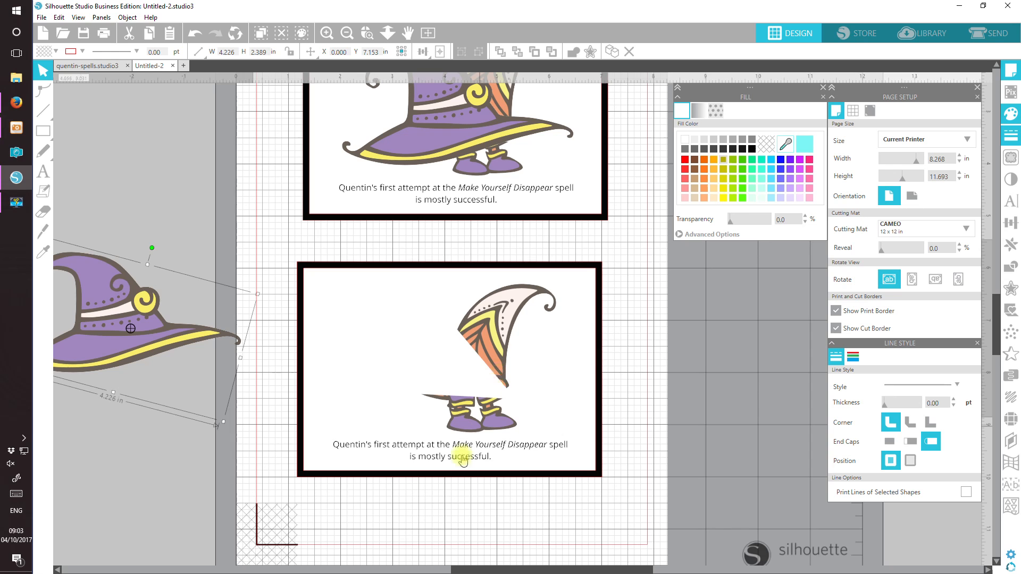
{"action": "left_click", "coordinate": [460, 406]}
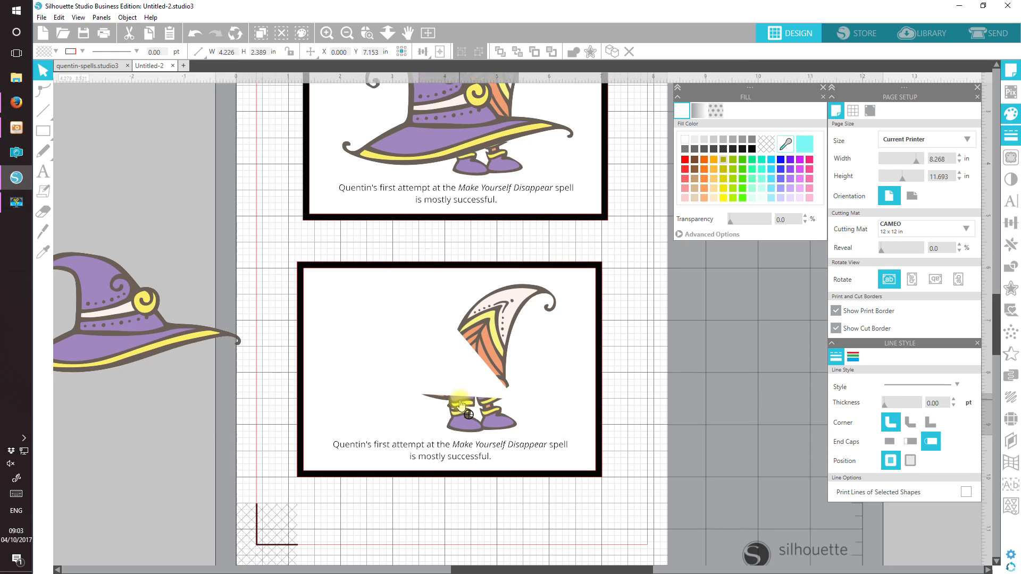
{"action": "left_click_drag", "start_coordinate": [460, 405], "coordinate": [97, 381]}
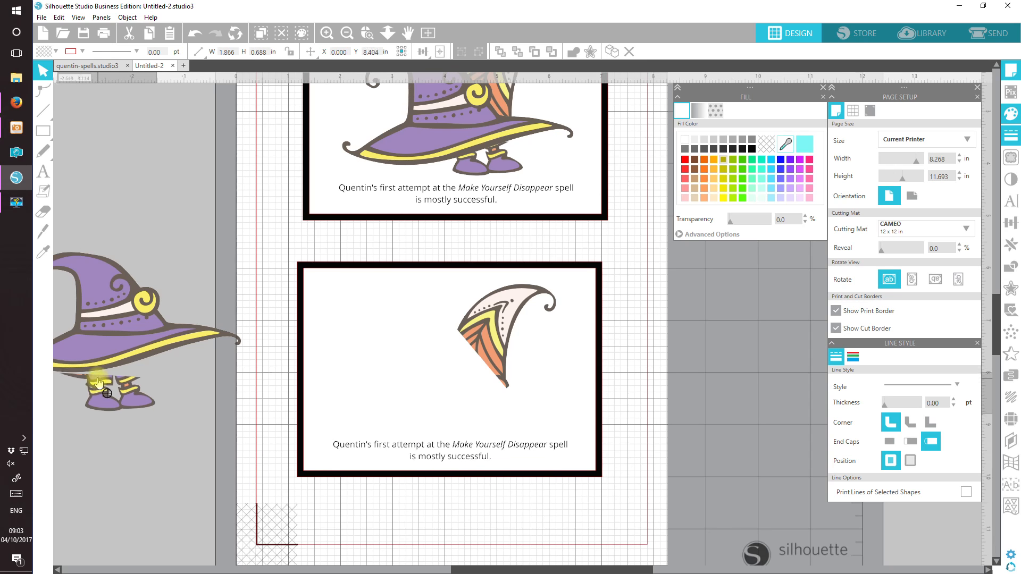
{"action": "left_click_drag", "start_coordinate": [486, 291], "coordinate": [190, 105]}
{"action": "left_click", "coordinate": [133, 241]}
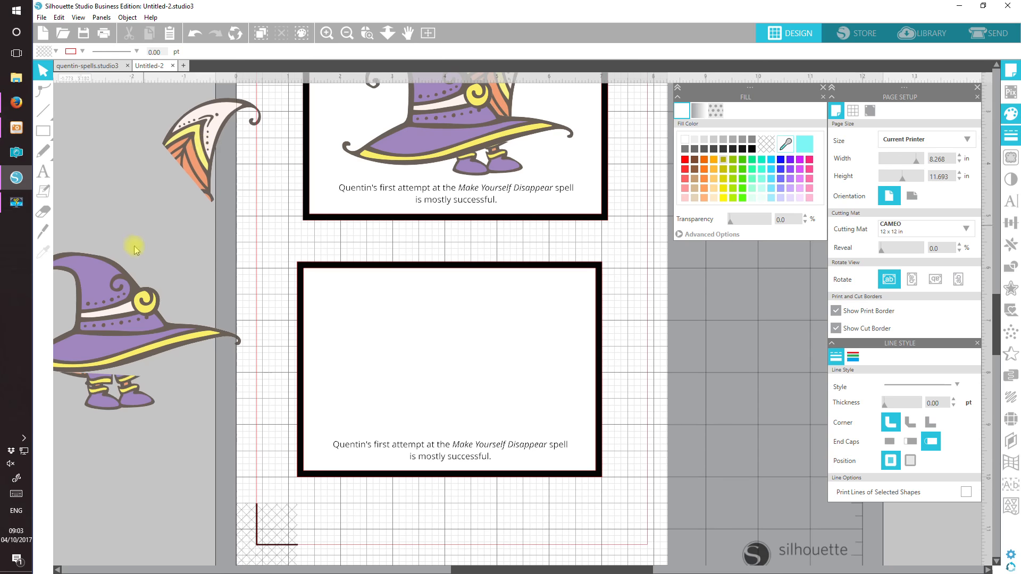
{"action": "left_click_drag", "start_coordinate": [114, 299], "coordinate": [139, 200]}
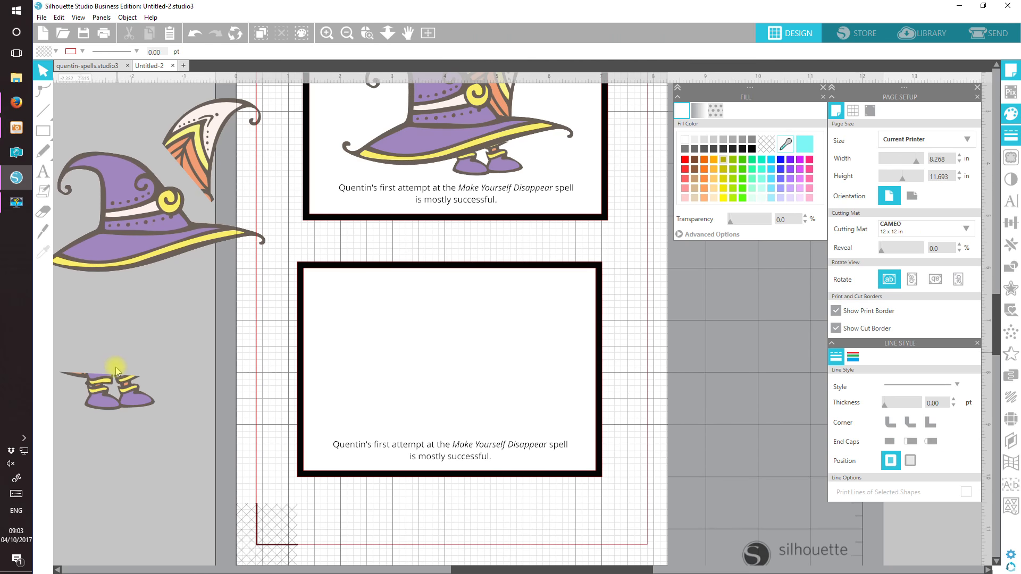
{"action": "left_click_drag", "start_coordinate": [106, 394], "coordinate": [136, 327]}
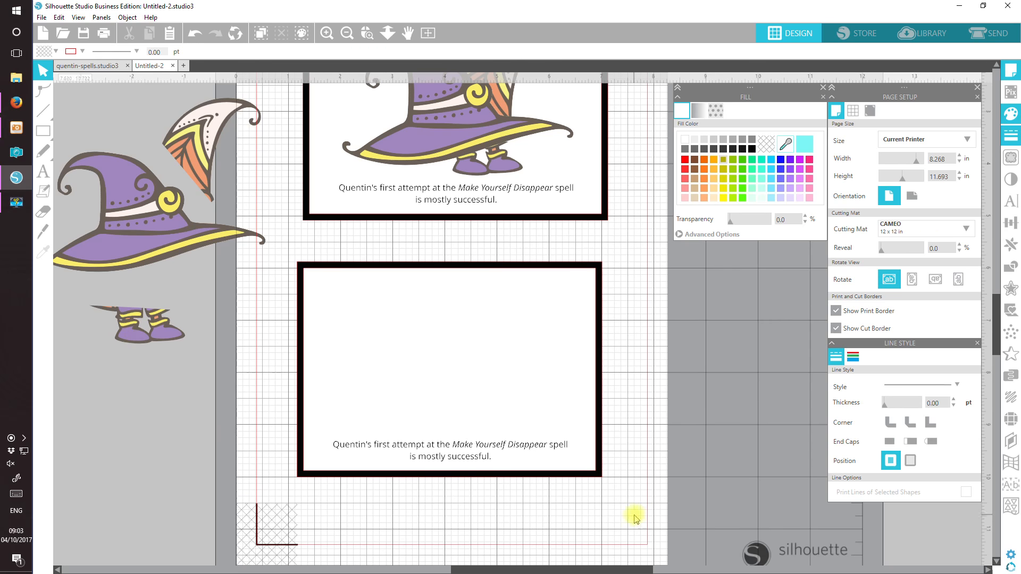
Group the lower card's black frame together with its caption text.
{"action": "left_click_drag", "start_coordinate": [632, 514], "coordinate": [510, 456]}
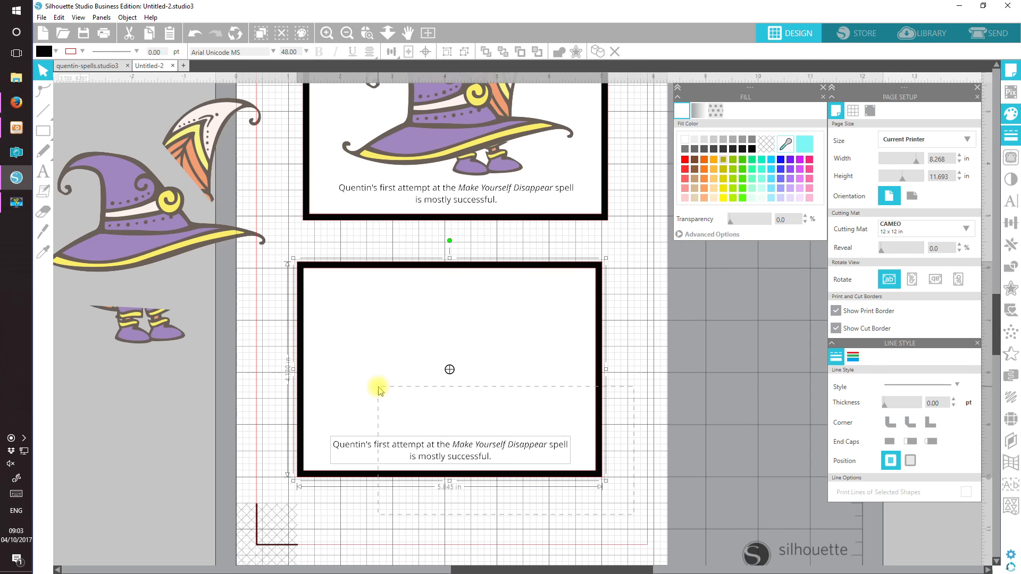
{"action": "left_click", "coordinate": [447, 52]}
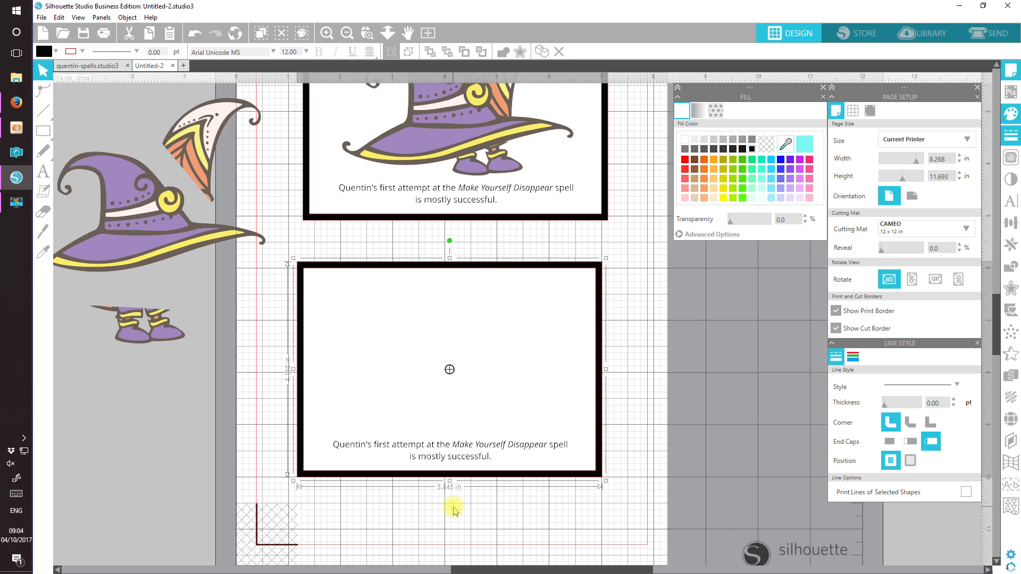
Open the file The wise wizard pose 01.png and set the cutting mat reveal to 0%.
{"action": "left_click", "coordinate": [62, 35]}
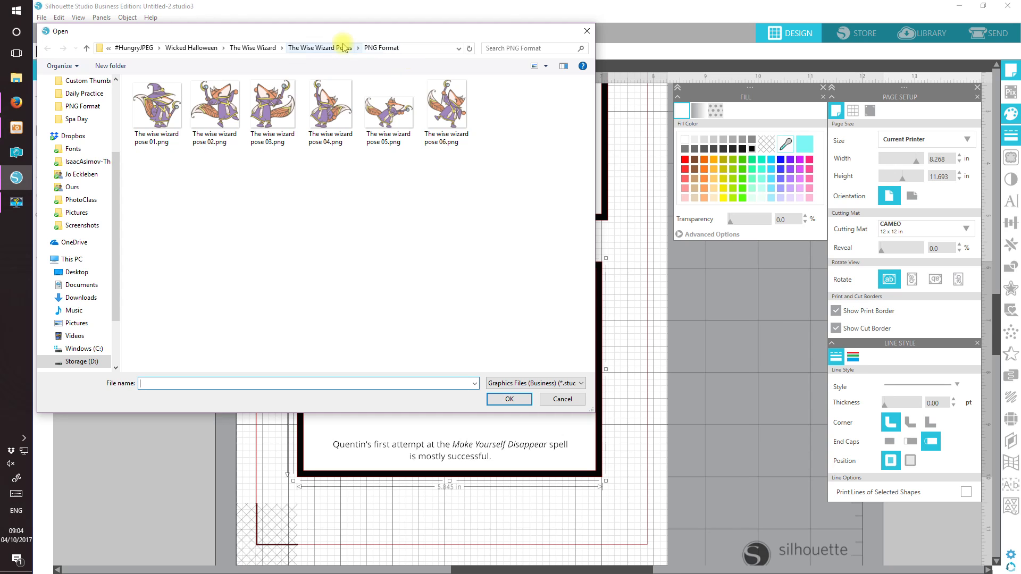
{"action": "double_click", "coordinate": [159, 126]}
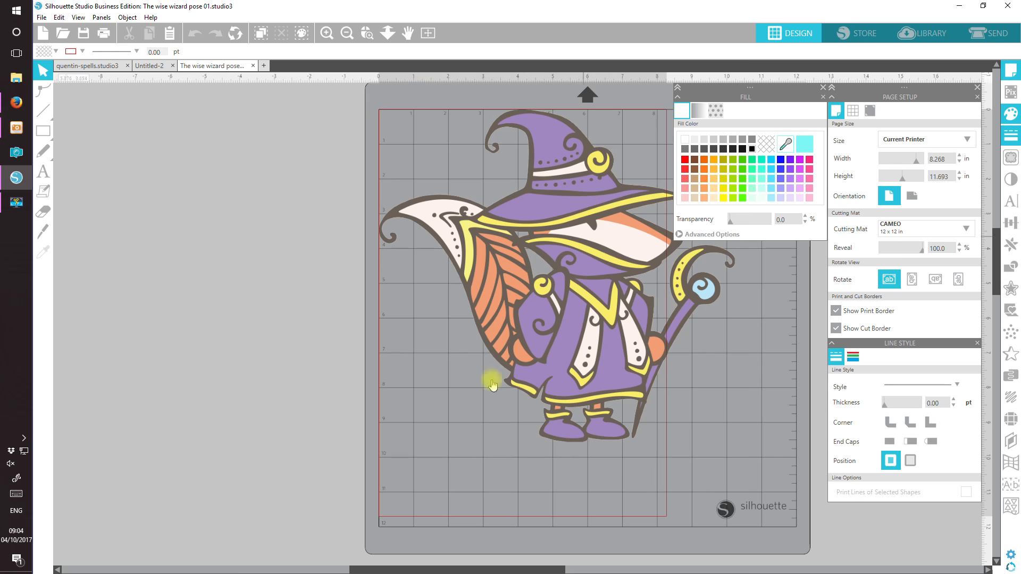
{"action": "left_click_drag", "start_coordinate": [383, 568], "coordinate": [444, 570]}
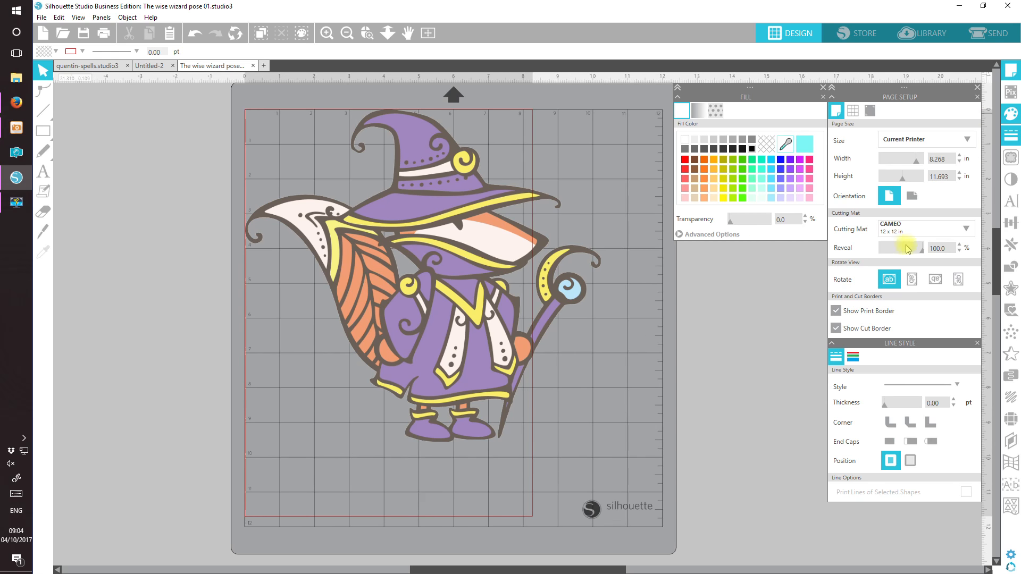
{"action": "left_click_drag", "start_coordinate": [923, 252], "coordinate": [858, 246]}
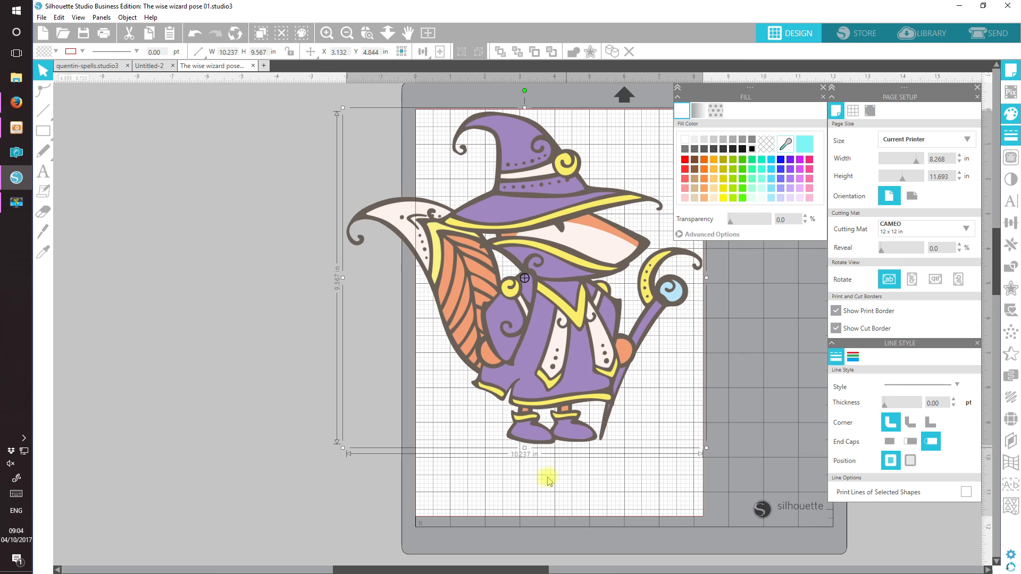
{"action": "left_click_drag", "start_coordinate": [479, 570], "coordinate": [506, 570]}
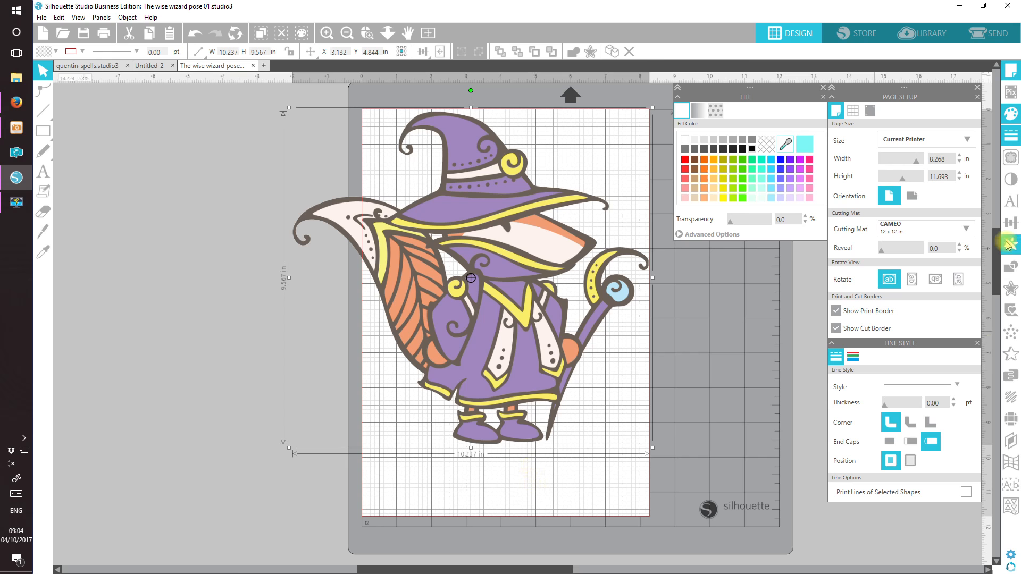
Mark a trace area about 11.5 by 11.3 in around the whole fox wizard picture.
{"action": "left_click", "coordinate": [1010, 157]}
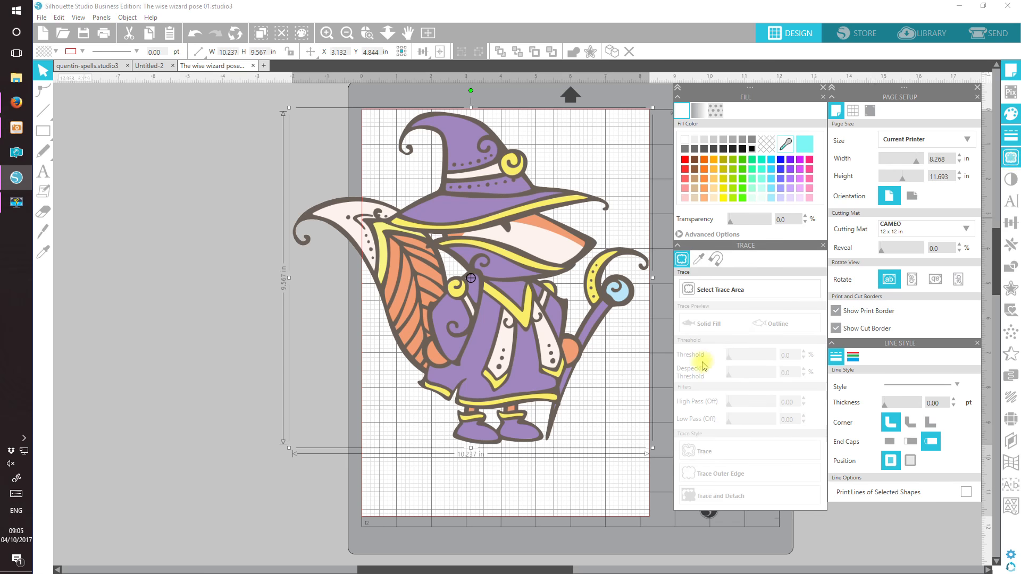
{"action": "left_click", "coordinate": [702, 290]}
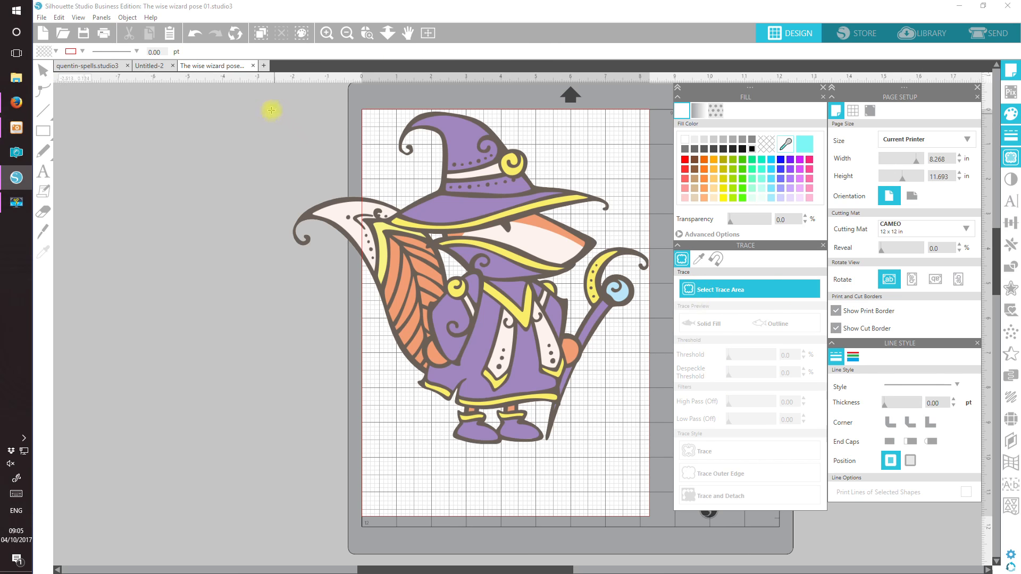
{"action": "mouse_move", "coordinate": [265, 93]}
{"action": "left_mouse_down"}
{"action": "mouse_move", "coordinate": [441, 143]}
{"action": "mouse_move", "coordinate": [613, 307]}
{"action": "mouse_move", "coordinate": [673, 430]}
{"action": "mouse_move", "coordinate": [666, 488]}
{"action": "left_mouse_up"}
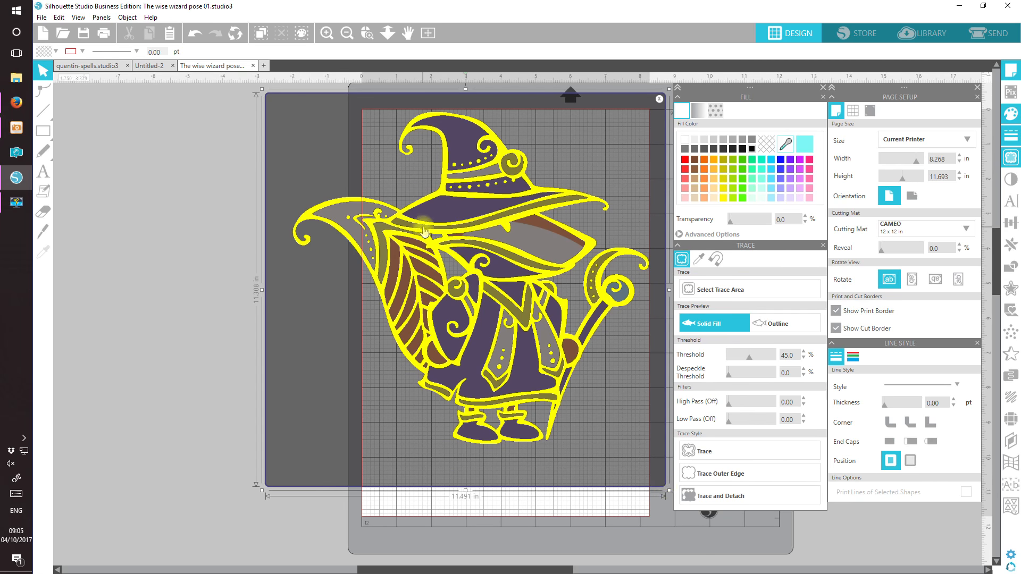
Set the trace threshold to 100% and preview the trace as an outline.
{"action": "left_click_drag", "start_coordinate": [749, 356], "coordinate": [761, 355]}
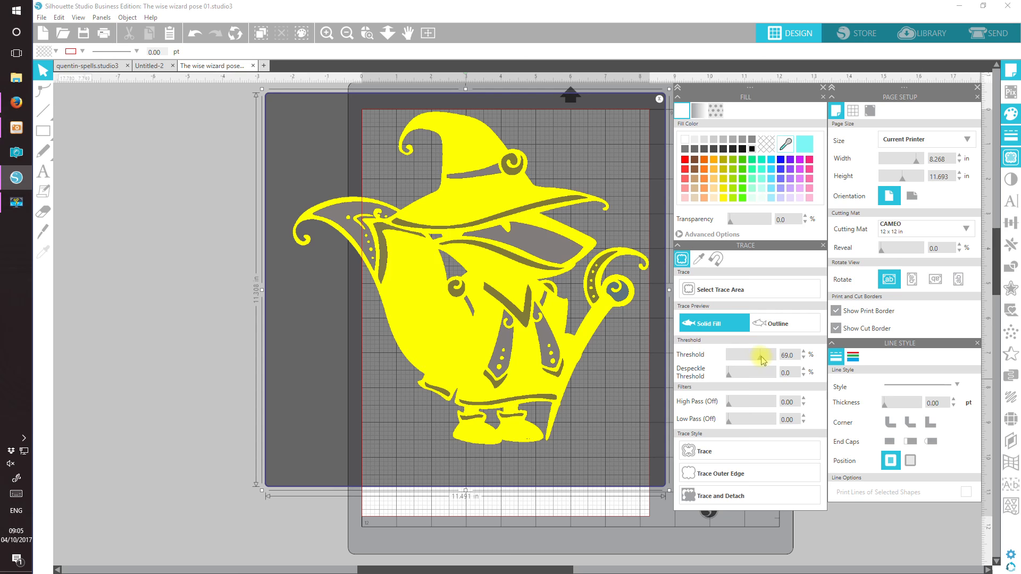
{"action": "left_click_drag", "start_coordinate": [765, 361], "coordinate": [776, 364]}
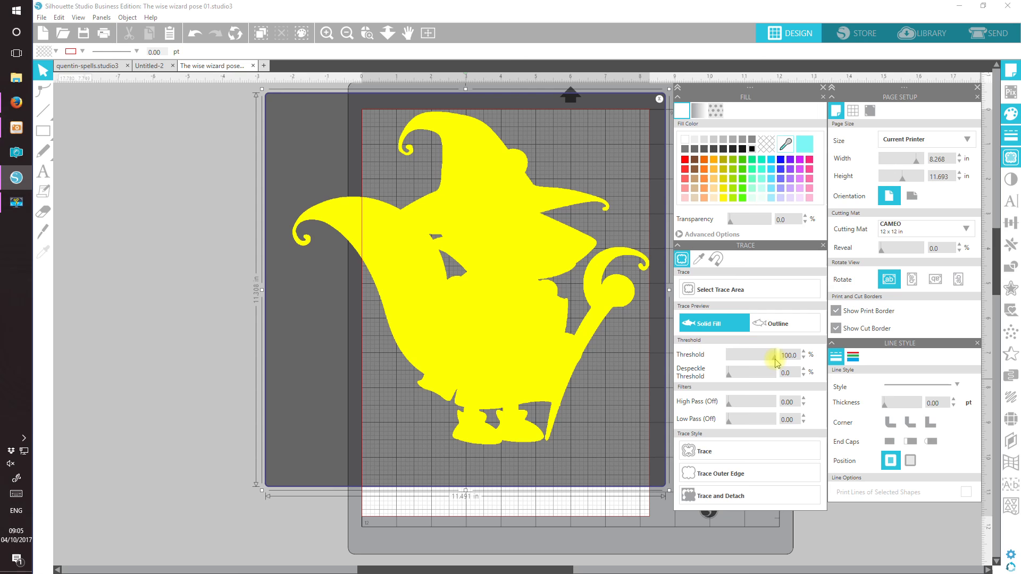
{"action": "left_click_drag", "start_coordinate": [776, 364], "coordinate": [777, 365]}
{"action": "left_click", "coordinate": [771, 324]}
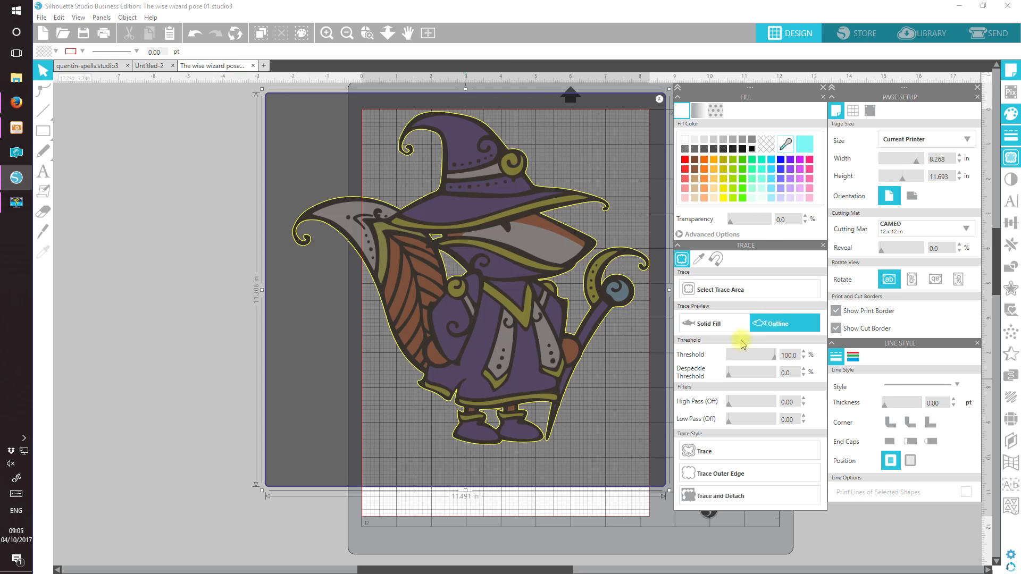
{"action": "left_click", "coordinate": [691, 324]}
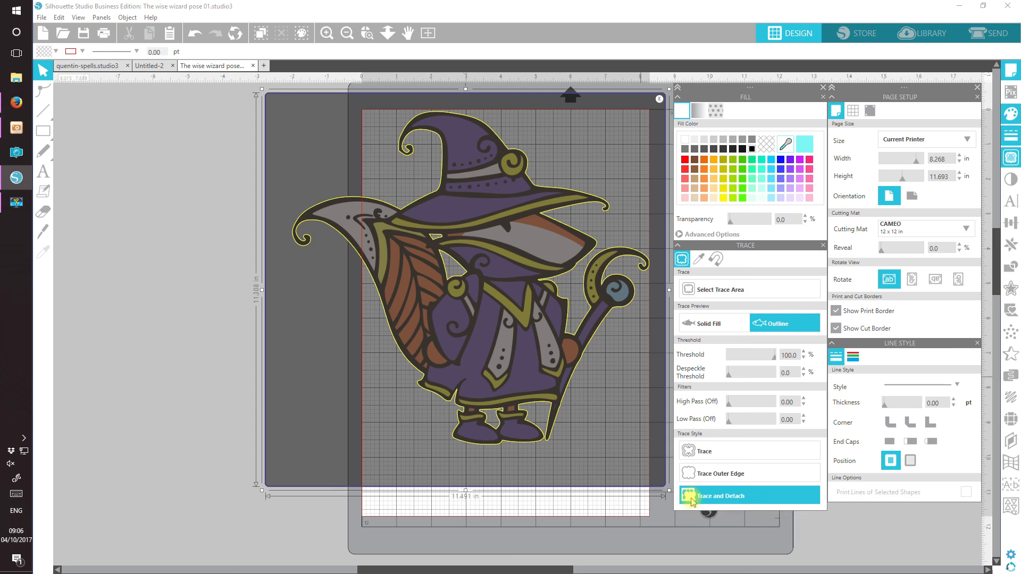
Trace and detach the fox wizard, move it off the page, and select the leftover pieces on the page.
{"action": "left_click", "coordinate": [692, 500]}
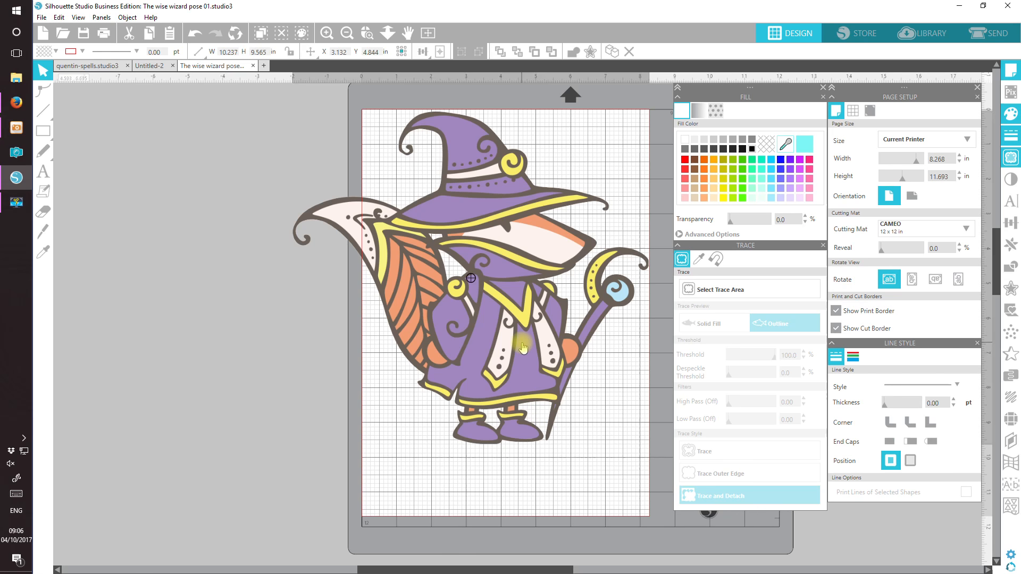
{"action": "left_click_drag", "start_coordinate": [513, 353], "coordinate": [105, 461]}
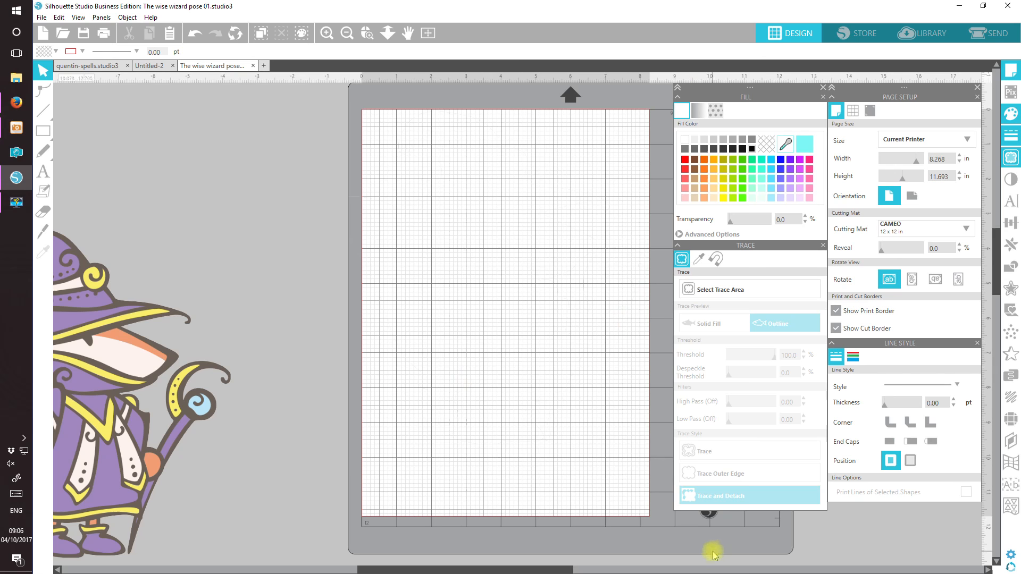
{"action": "left_click_drag", "start_coordinate": [713, 551], "coordinate": [255, 91]}
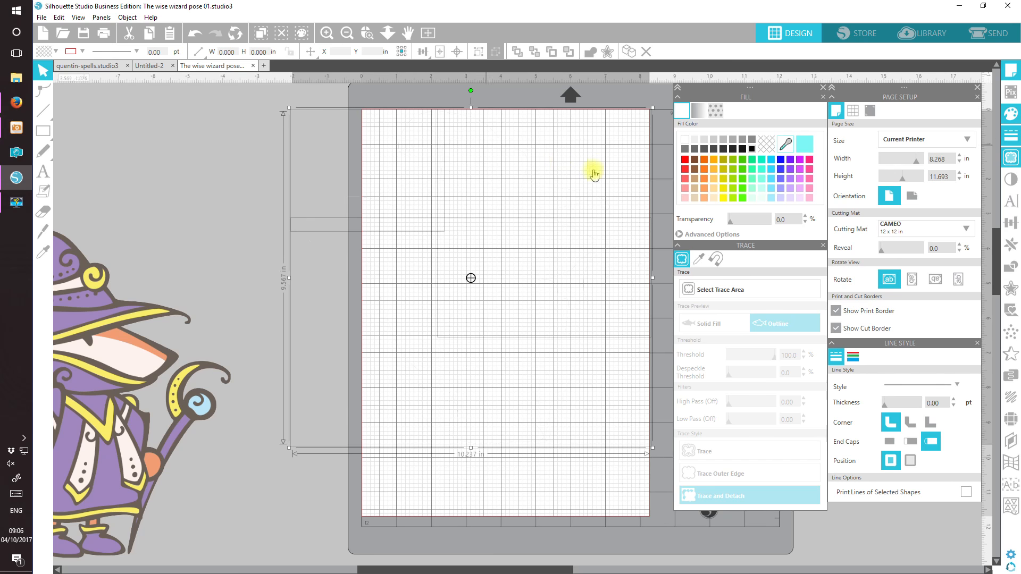
Replace the selected leftover pieces on the page with the detached fox wizard and check its cut lines in the Send view.
{"action": "key", "text": "Delete"}
{"action": "left_click_drag", "start_coordinate": [76, 330], "coordinate": [498, 257]}
{"action": "left_click", "coordinate": [996, 32]}
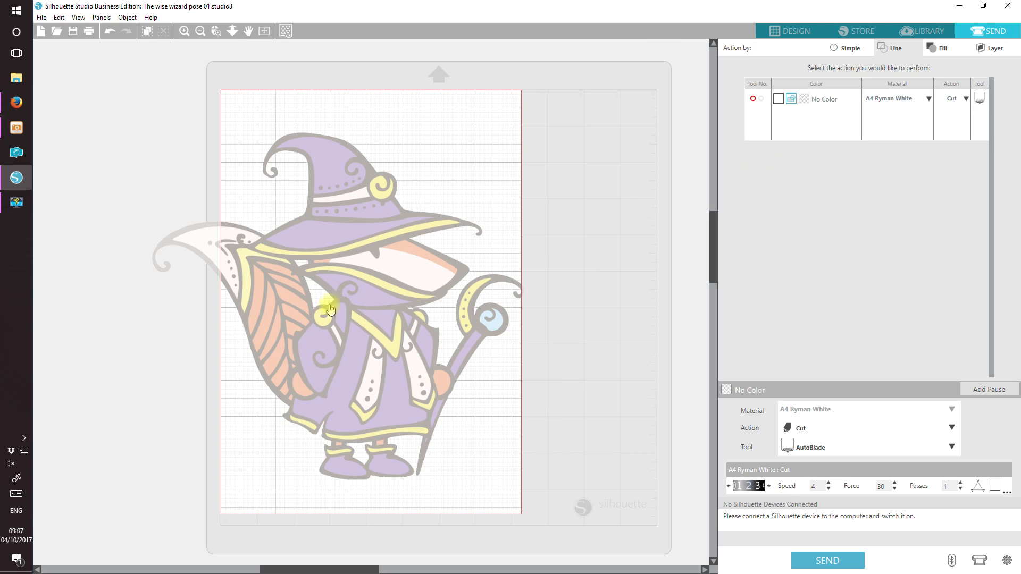
{"action": "left_click", "coordinate": [801, 35]}
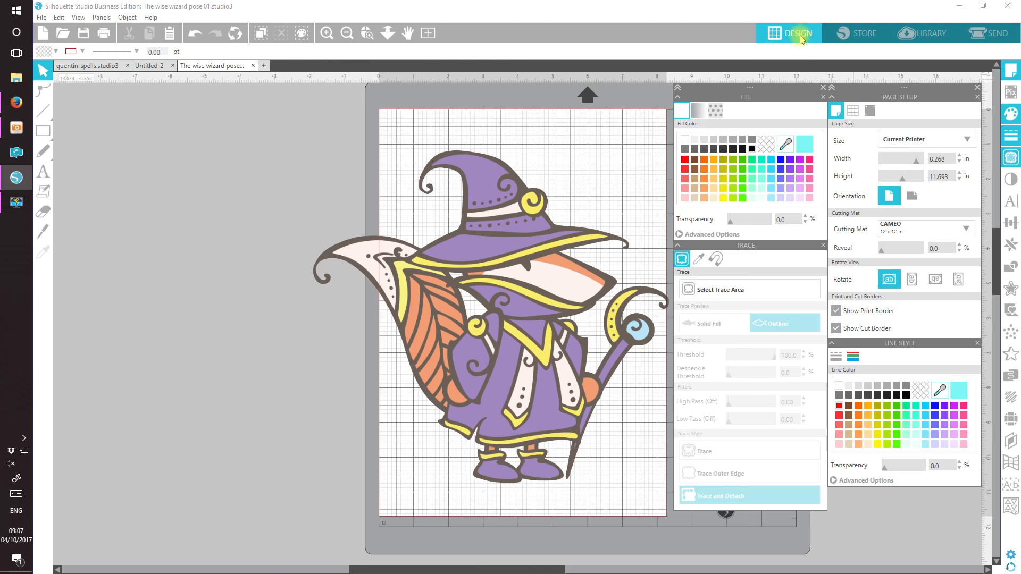
Trace the outer edge of the whole fox wizard and check its cut line in the Send view.
{"action": "left_click", "coordinate": [749, 290]}
{"action": "left_click_drag", "start_coordinate": [298, 137], "coordinate": [671, 494]}
{"action": "left_click", "coordinate": [746, 473]}
{"action": "left_click", "coordinate": [989, 34]}
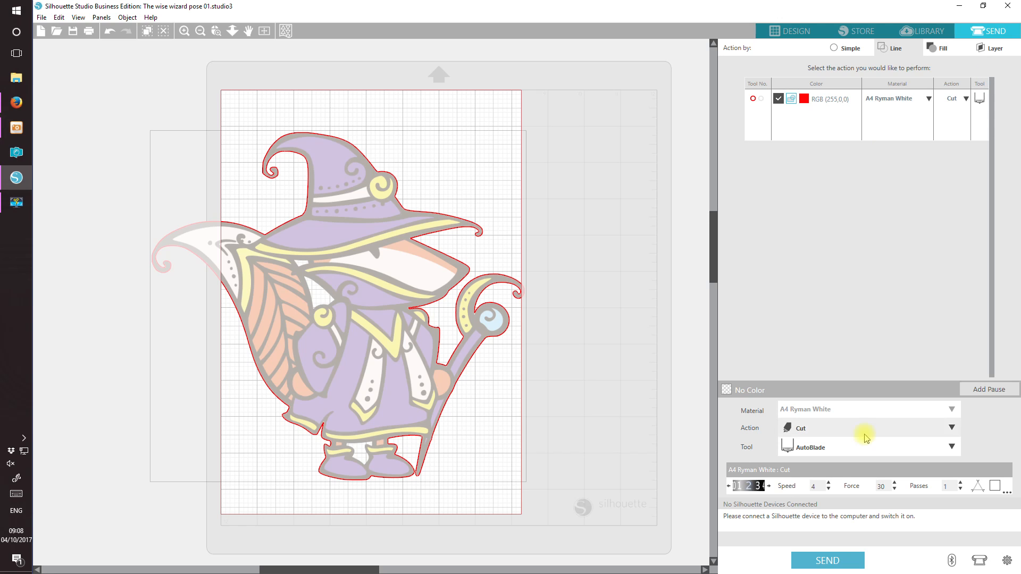
{"action": "left_click", "coordinate": [783, 33]}
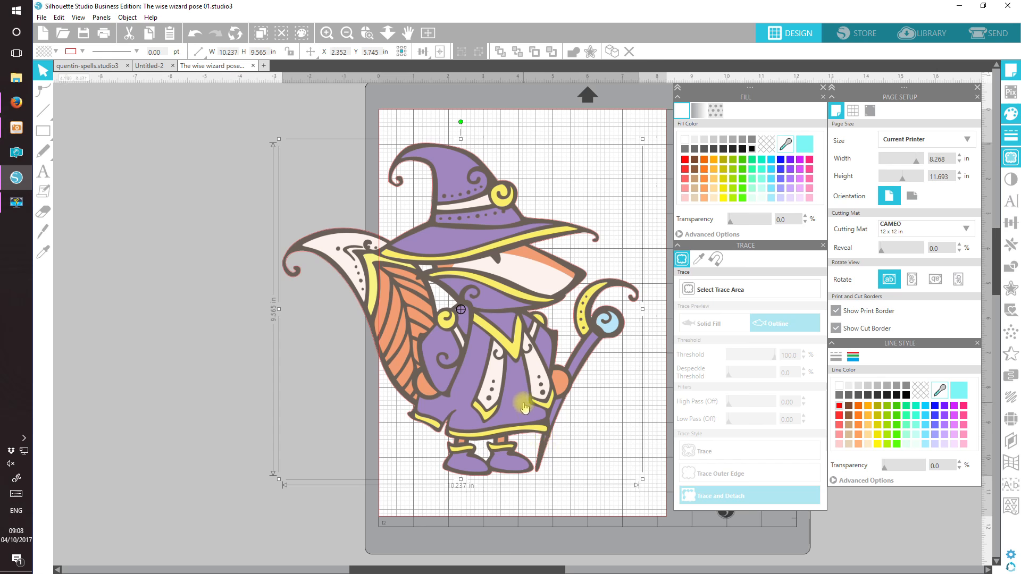
Move the wizard up about 0.8 in and draw a light grey, 60% transparent rectangle about 3.7 by 2.1 in over its feet.
{"action": "left_click_drag", "start_coordinate": [524, 405], "coordinate": [523, 378]}
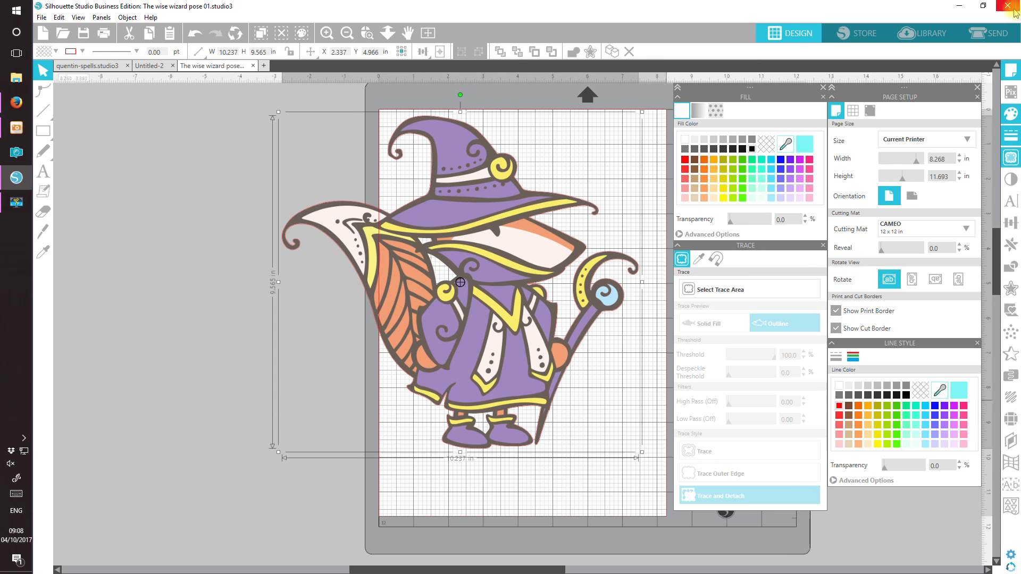
{"action": "left_click", "coordinate": [43, 130]}
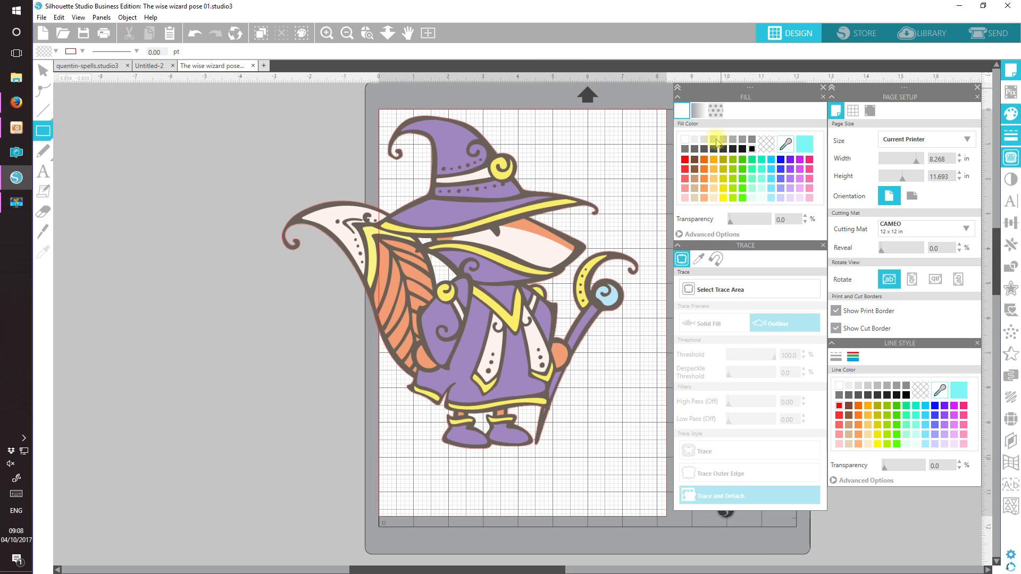
{"action": "left_click", "coordinate": [694, 139]}
{"action": "left_click_drag", "start_coordinate": [733, 219], "coordinate": [755, 226]}
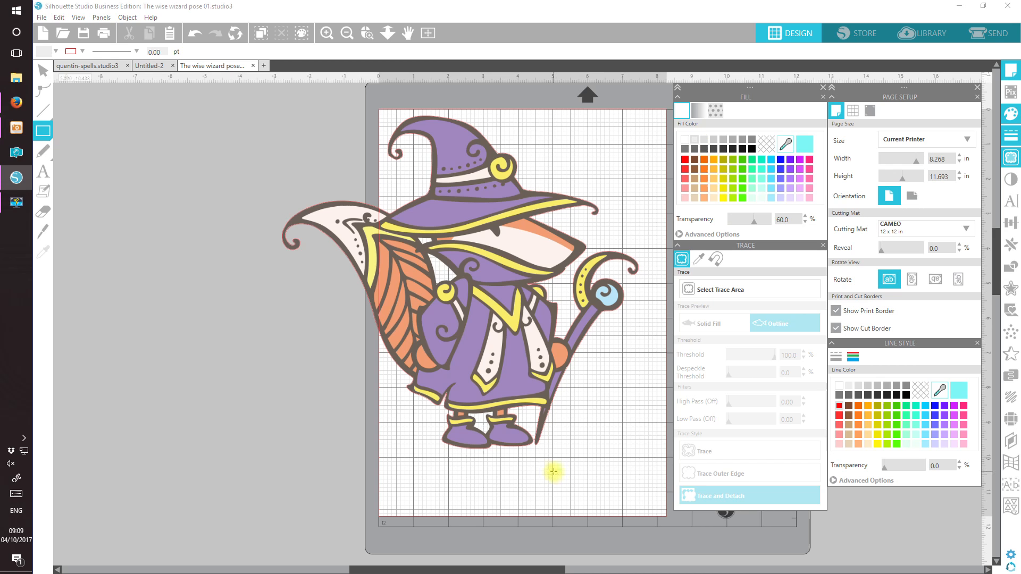
{"action": "mouse_move", "coordinate": [554, 472]}
{"action": "left_mouse_down"}
{"action": "mouse_move", "coordinate": [488, 457]}
{"action": "mouse_move", "coordinate": [464, 405]}
{"action": "mouse_move", "coordinate": [420, 393]}
{"action": "left_mouse_up"}
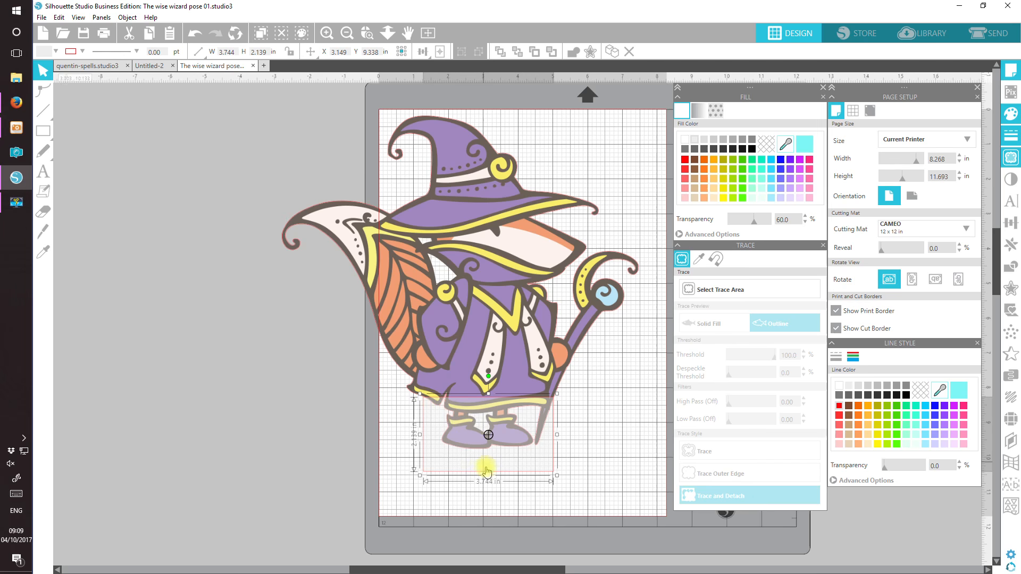
Resize the rectangle to about 2.72 by 1.56 in so it fits closely around the wizard's feet.
{"action": "left_click_drag", "start_coordinate": [488, 472], "coordinate": [486, 457]}
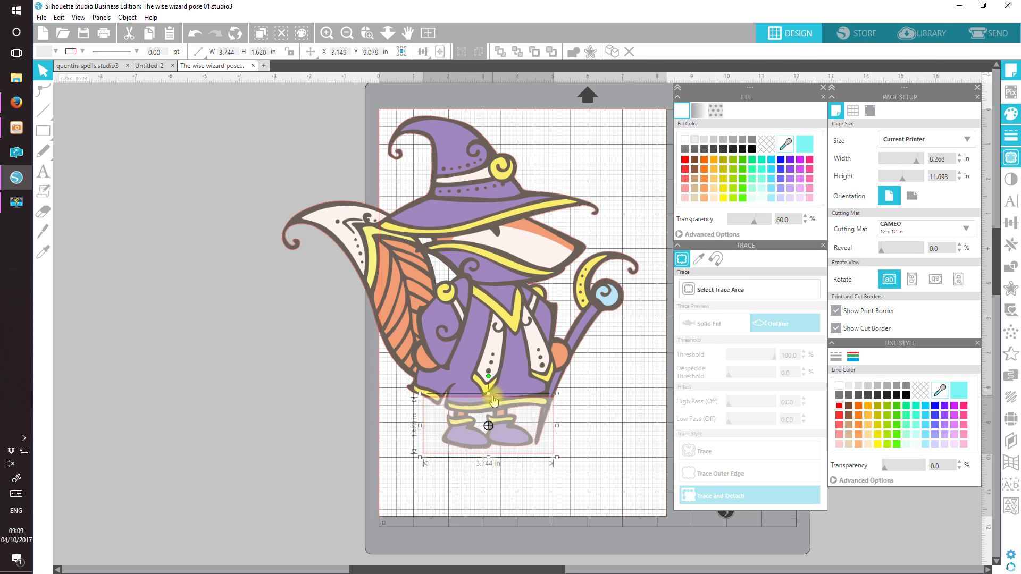
{"action": "left_click_drag", "start_coordinate": [489, 393], "coordinate": [490, 395]}
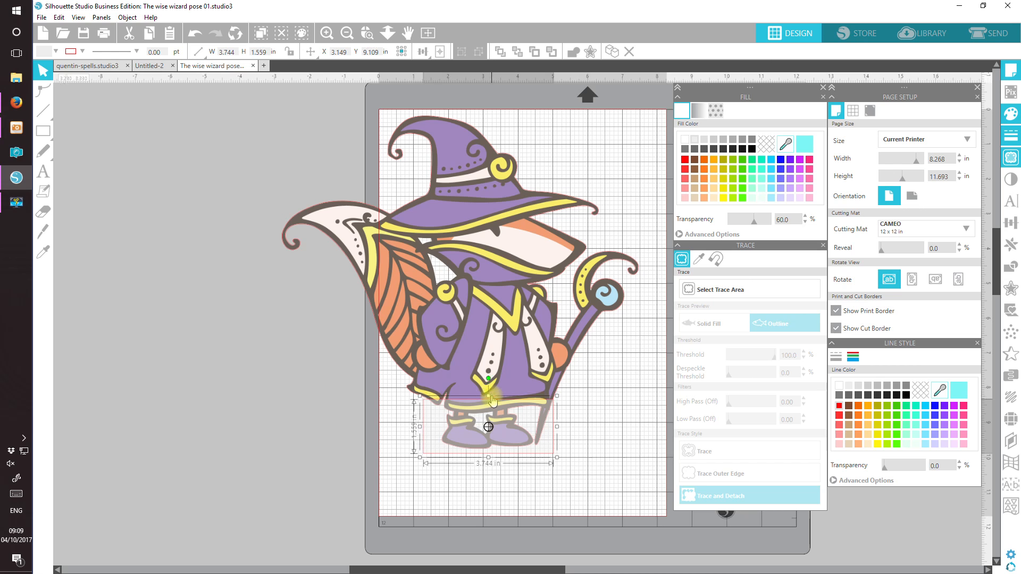
{"action": "left_click_drag", "start_coordinate": [554, 426], "coordinate": [536, 424]}
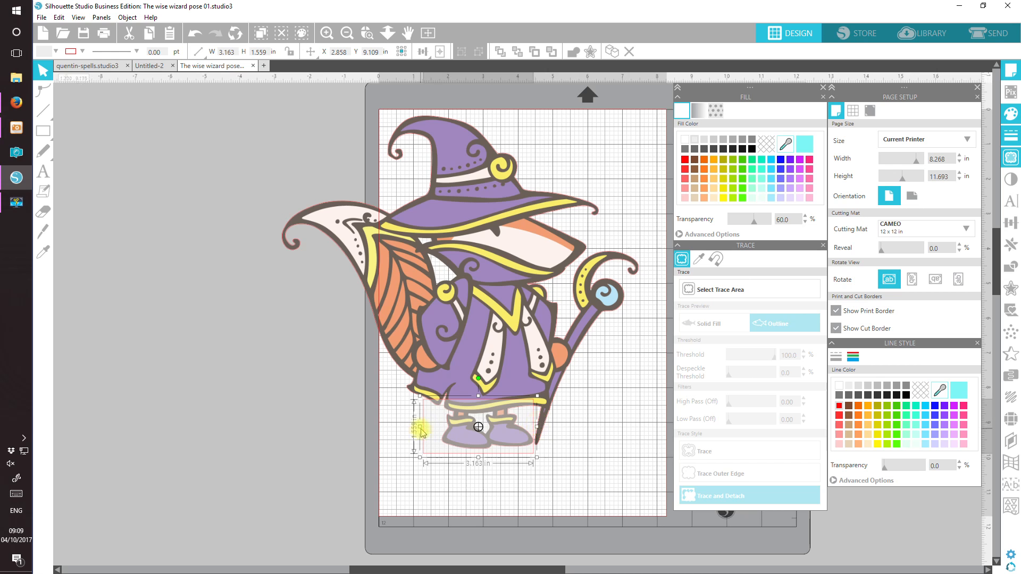
{"action": "left_click_drag", "start_coordinate": [420, 427], "coordinate": [435, 431]}
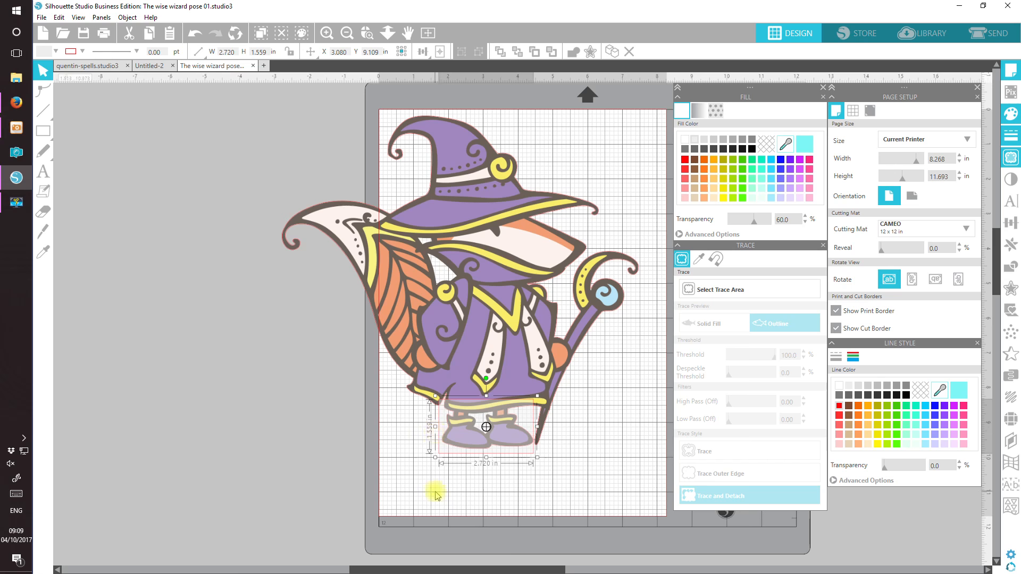
{"action": "left_click", "coordinate": [557, 498]}
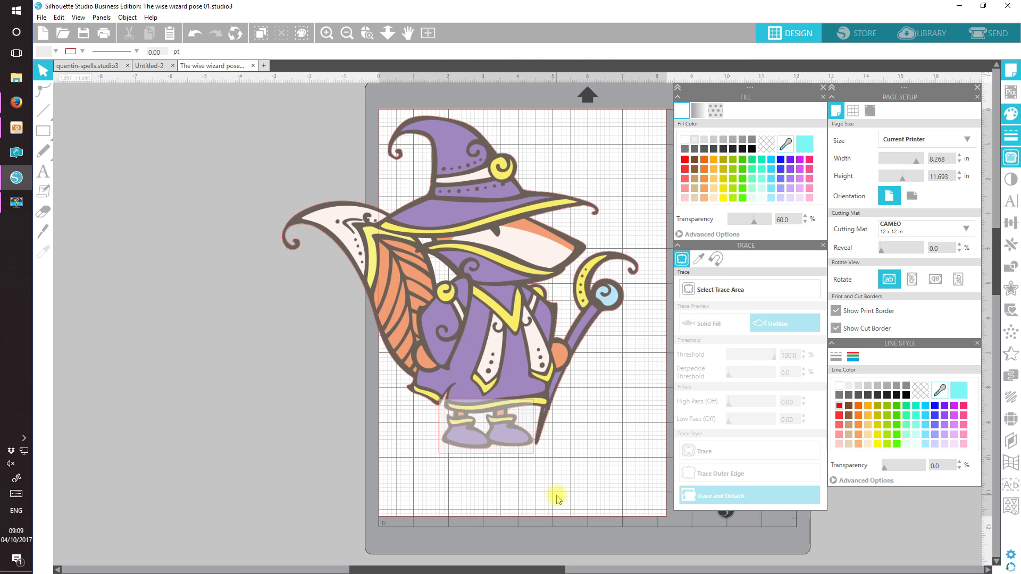
Crop the fox wizard to the rectangle so only the feet and robe hem are kept.
{"action": "left_click", "coordinate": [528, 455]}
{"action": "left_click_drag", "start_coordinate": [445, 370], "coordinate": [445, 370]}
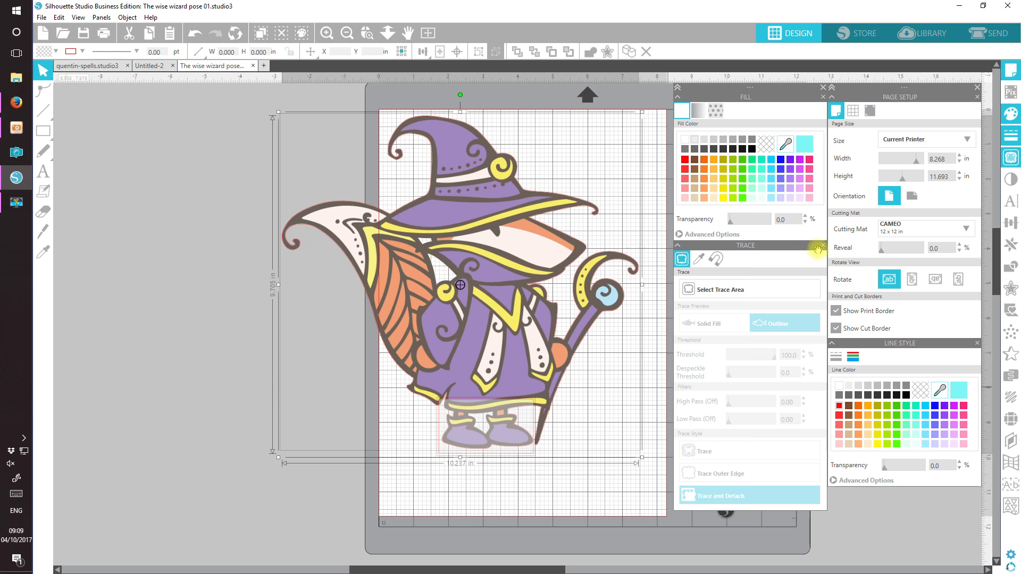
{"action": "left_click", "coordinate": [1011, 267]}
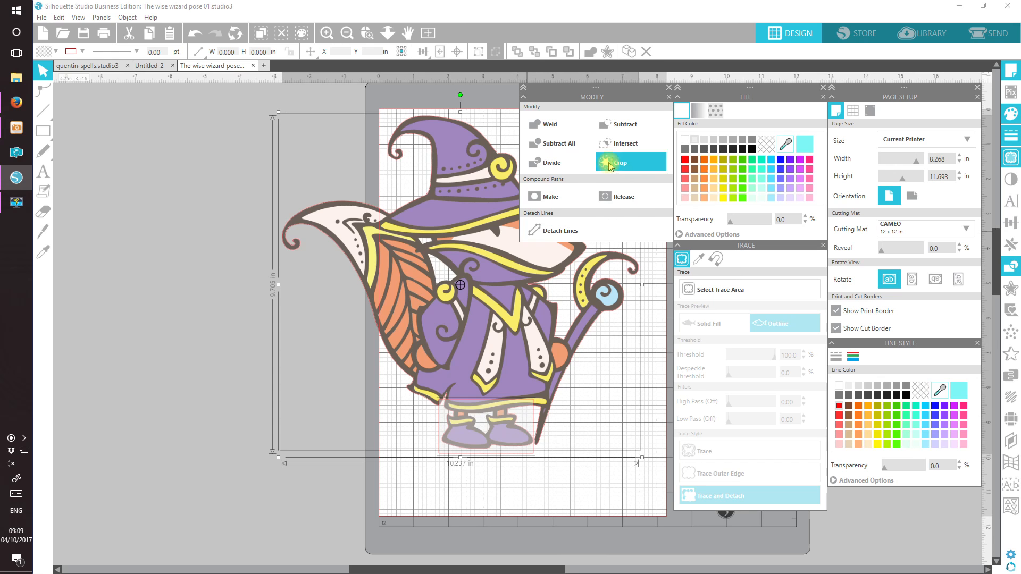
{"action": "left_click", "coordinate": [610, 166]}
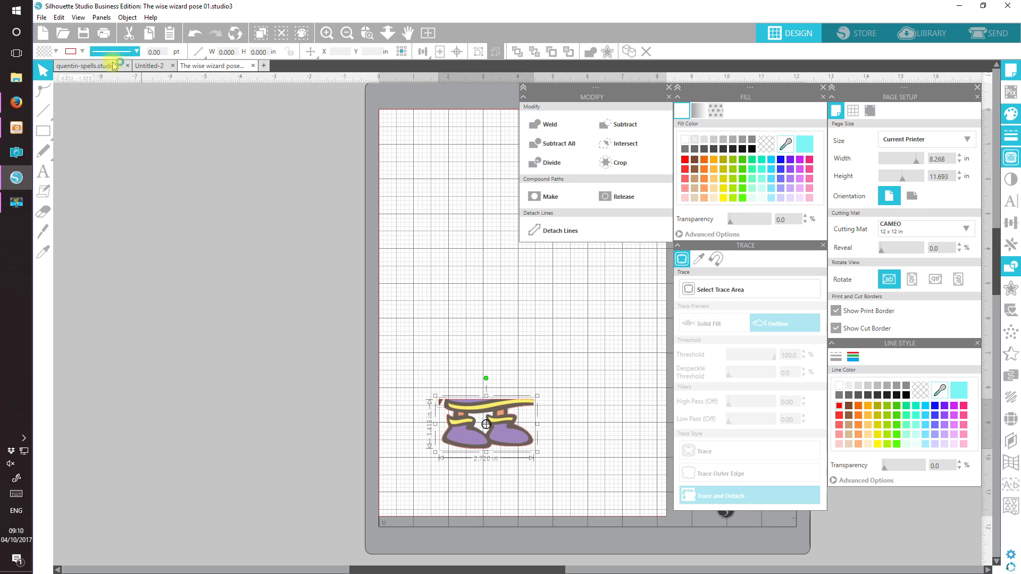
Paste the cropped feet into the Untitled-2 document and place them above the caption in the empty lower card.
{"action": "left_click", "coordinate": [148, 65]}
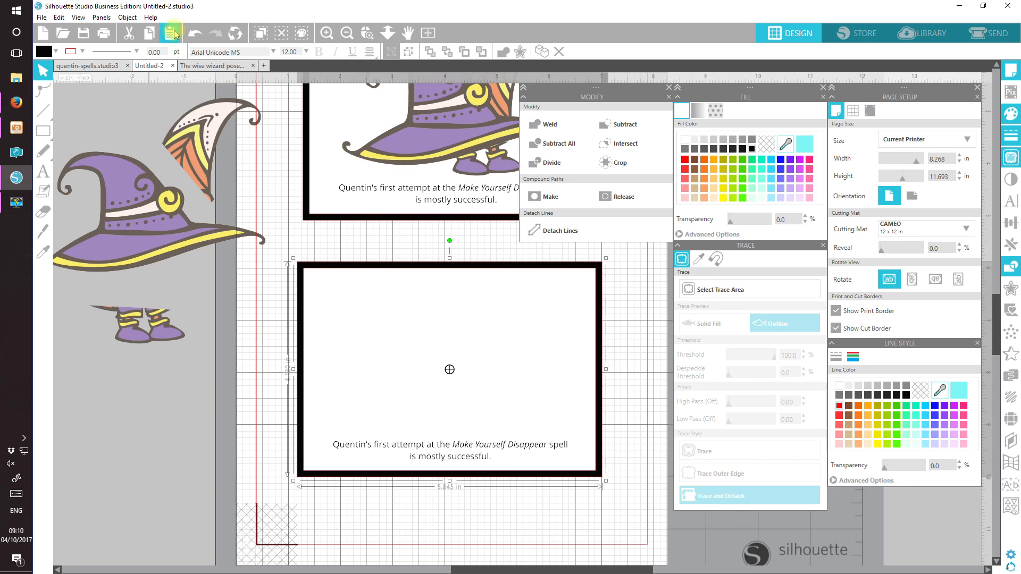
{"action": "left_click", "coordinate": [170, 34]}
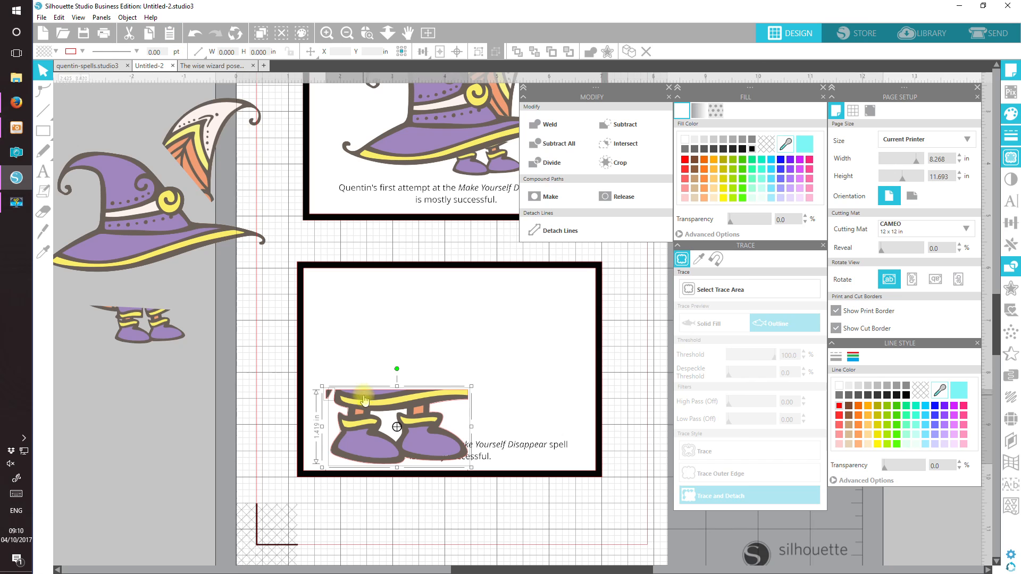
{"action": "left_click_drag", "start_coordinate": [364, 400], "coordinate": [424, 365]}
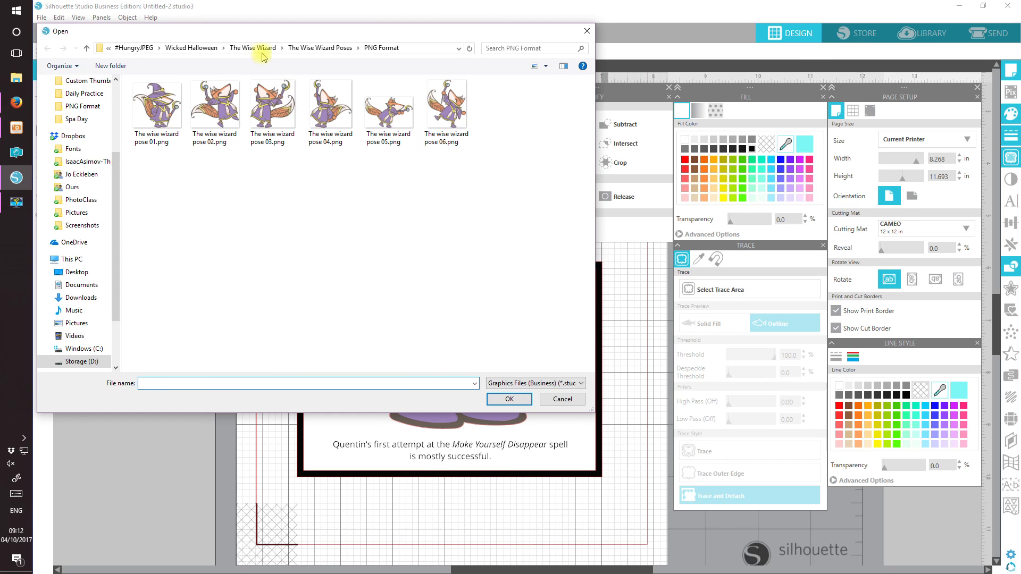
Open the file The wise wizard element 01.png from the PNG Format folder inside Elements.
{"action": "left_click", "coordinate": [275, 49]}
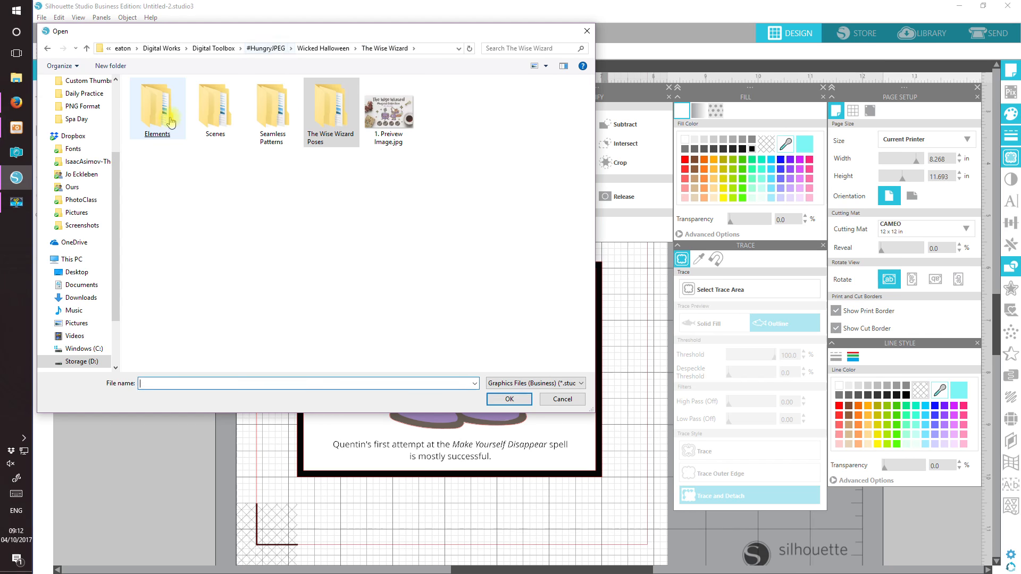
{"action": "double_click", "coordinate": [166, 121]}
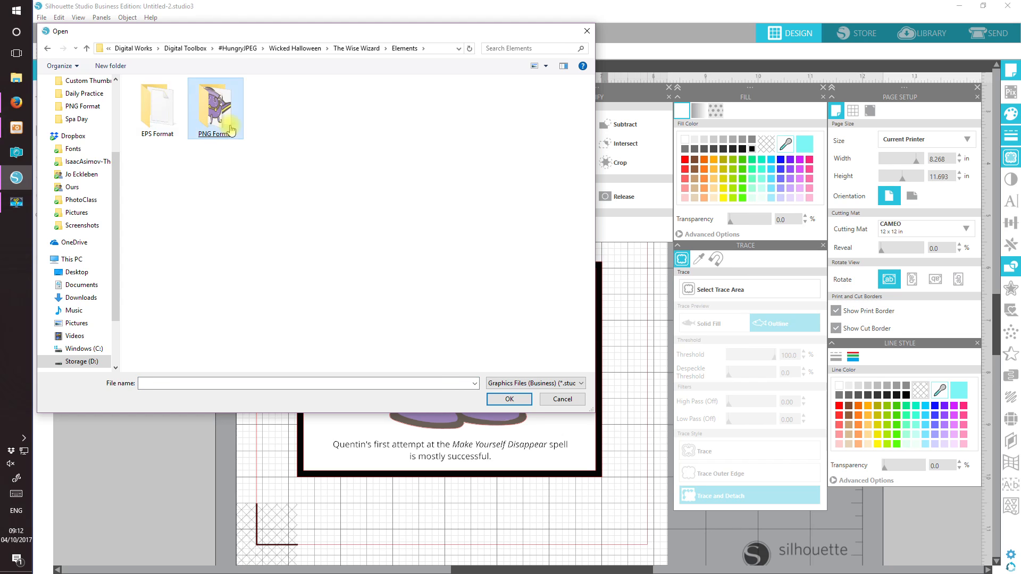
{"action": "double_click", "coordinate": [214, 109]}
{"action": "left_click", "coordinate": [159, 117]}
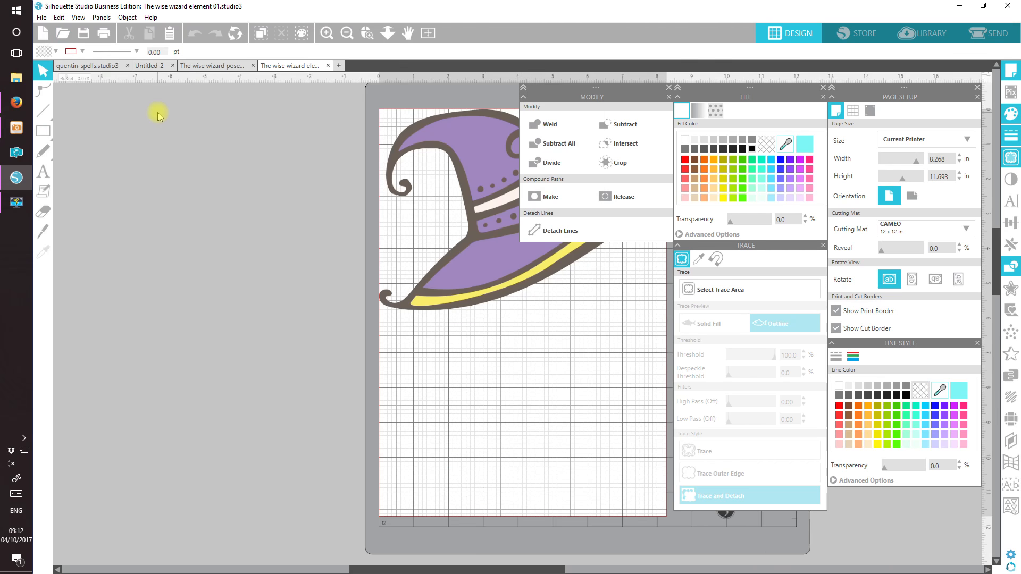
Copy the wizard hat and paste it into the Untitled-2 document.
{"action": "left_click", "coordinate": [422, 141]}
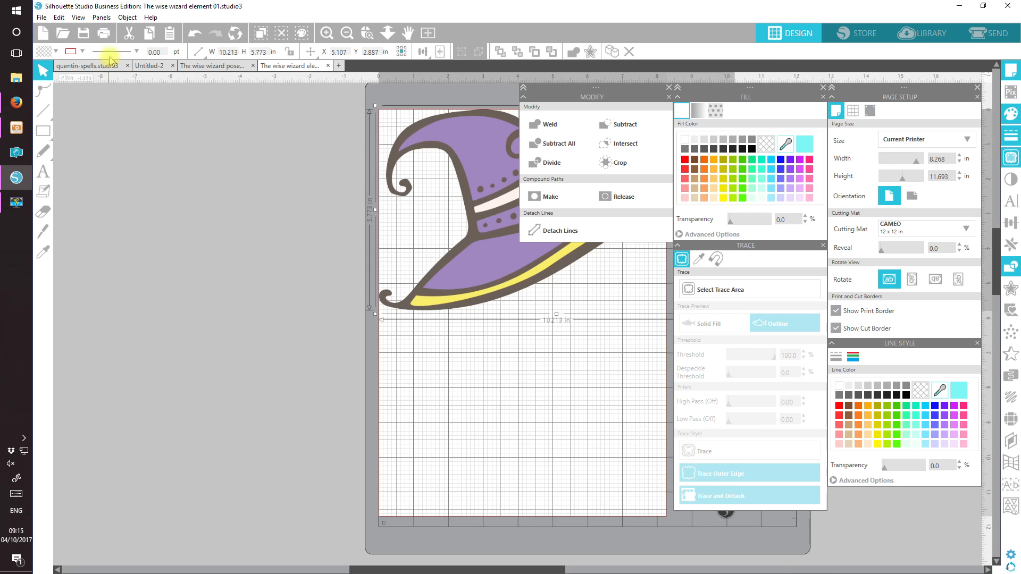
{"action": "left_click", "coordinate": [149, 33]}
{"action": "left_click", "coordinate": [149, 66]}
{"action": "left_click", "coordinate": [169, 33]}
Shrink the pasted hat to about 5.86 by 3.31 in and place it over the feet on the lower card.
{"action": "left_click_drag", "start_coordinate": [455, 177], "coordinate": [320, 425]}
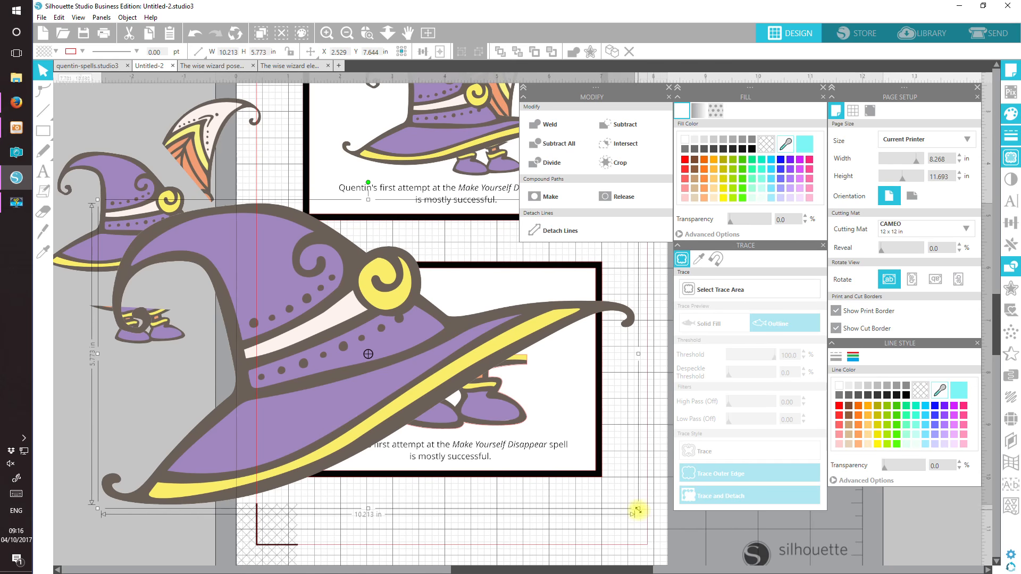
{"action": "left_click_drag", "start_coordinate": [638, 510], "coordinate": [407, 388]}
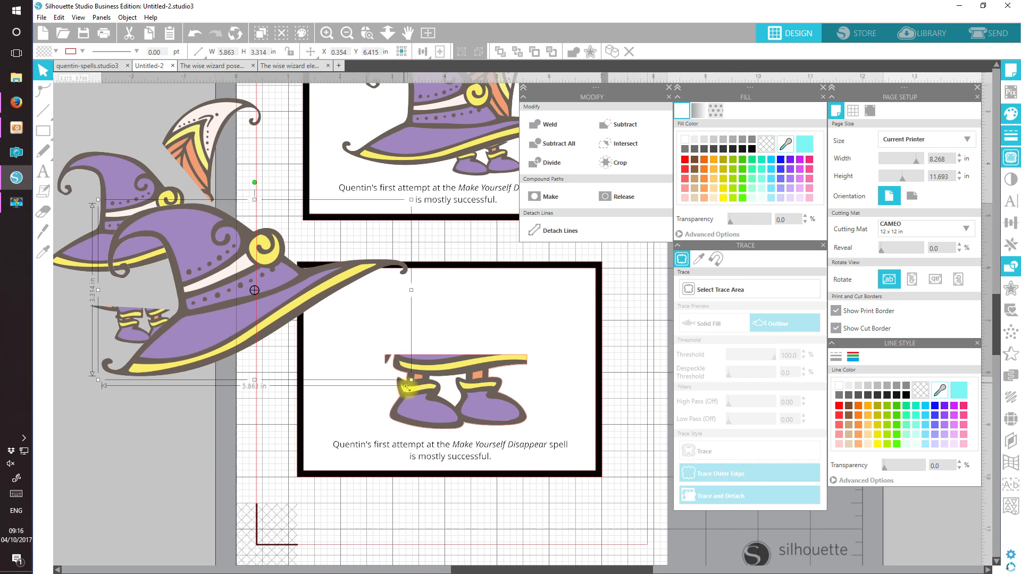
{"action": "left_click_drag", "start_coordinate": [312, 316], "coordinate": [449, 357]}
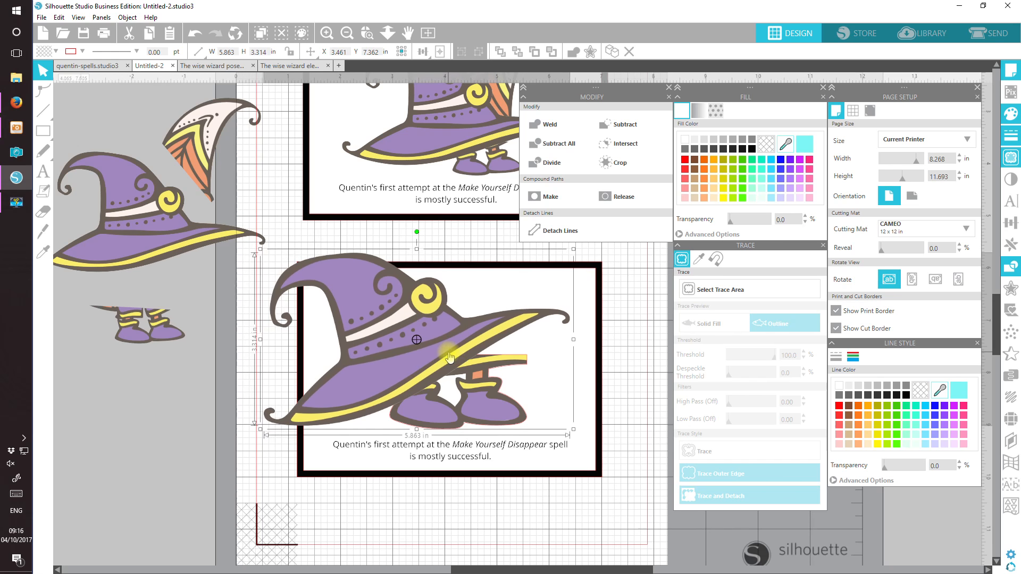
Rotate the hat clockwise until its brim is nearly level.
{"action": "left_click_drag", "start_coordinate": [996, 340], "coordinate": [997, 329]}
{"action": "left_click_drag", "start_coordinate": [553, 569], "coordinate": [593, 570]}
{"action": "left_click_drag", "start_coordinate": [323, 287], "coordinate": [354, 293]}
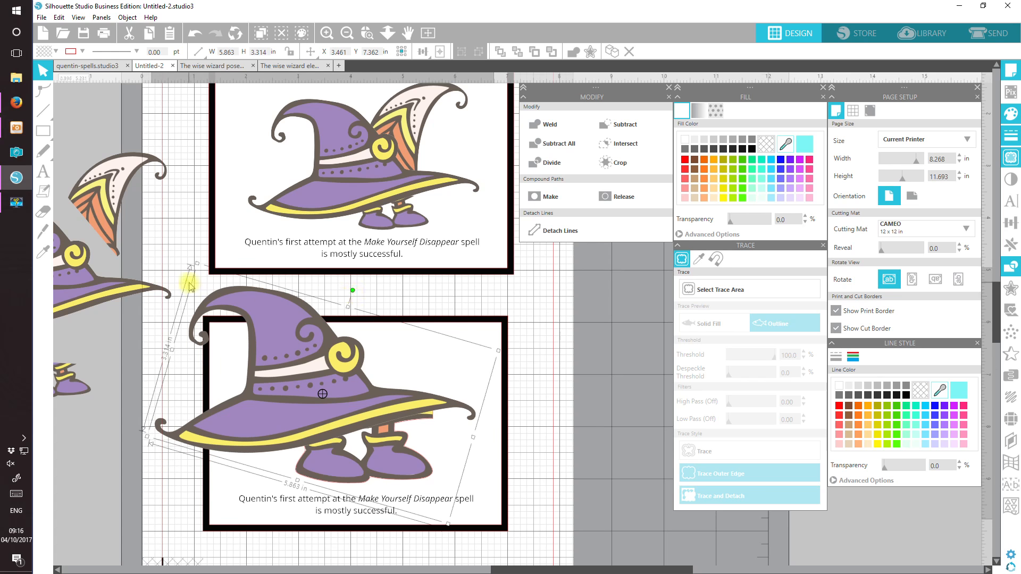
Shrink the rotated hat to about 4.47 by 2.53 in and position it inside the lower card's frame.
{"action": "left_click_drag", "start_coordinate": [148, 437], "coordinate": [231, 415]}
{"action": "left_click_drag", "start_coordinate": [997, 313], "coordinate": [997, 308]}
{"action": "left_click_drag", "start_coordinate": [591, 570], "coordinate": [558, 569]}
{"action": "left_click_drag", "start_coordinate": [466, 322], "coordinate": [464, 321]}
{"action": "left_click_drag", "start_coordinate": [411, 388], "coordinate": [403, 427]}
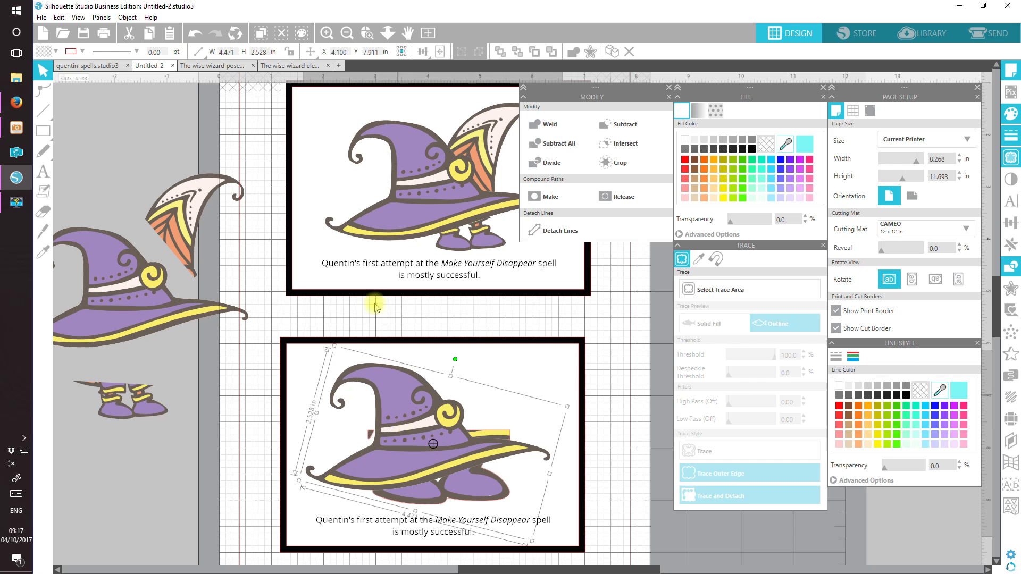
Send the hat behind the feet and shrink the feet to about 1.34 by 0.73 in.
{"action": "left_click", "coordinate": [551, 54]}
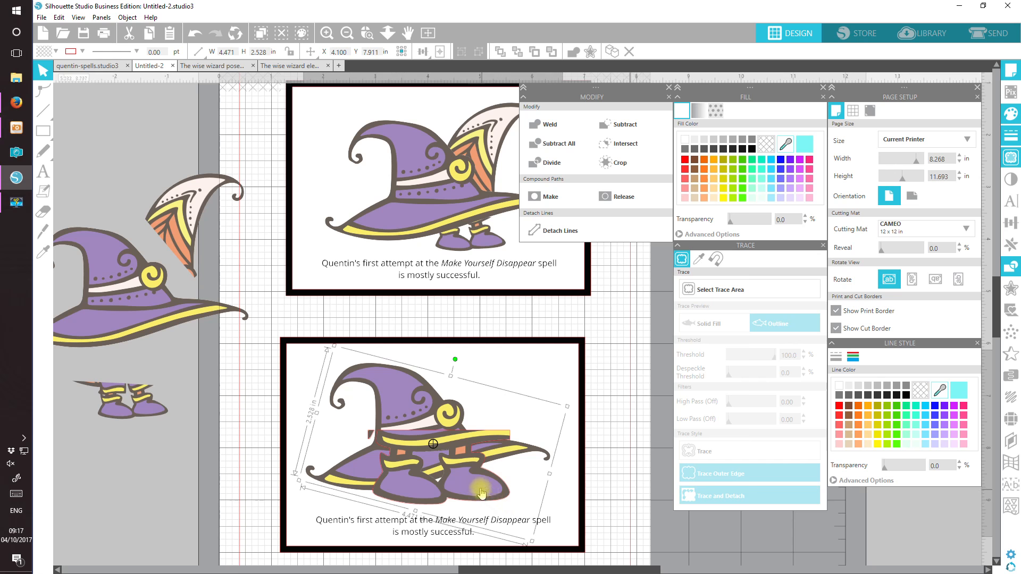
{"action": "left_click", "coordinate": [481, 493]}
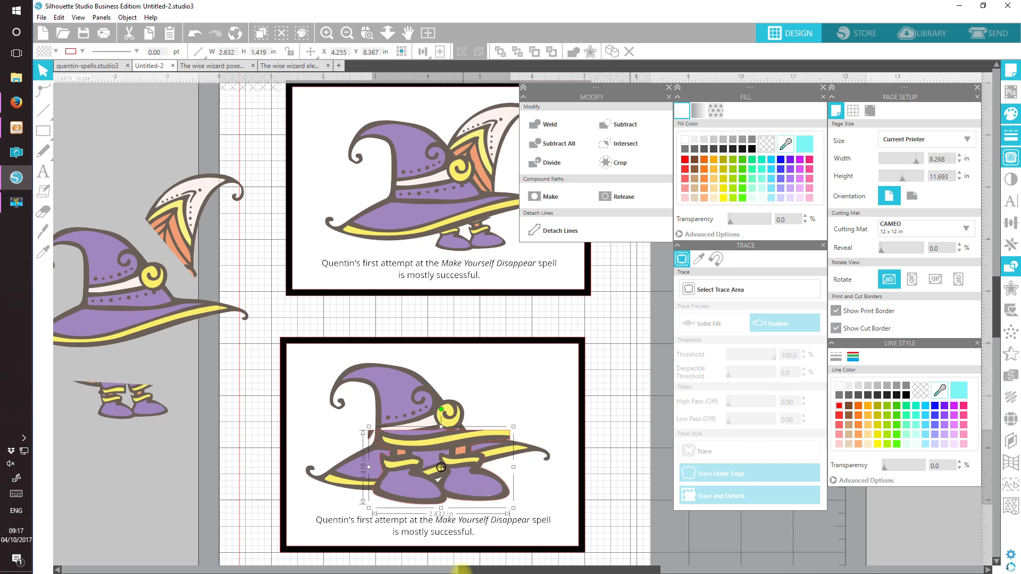
{"action": "left_click_drag", "start_coordinate": [473, 487], "coordinate": [488, 490]}
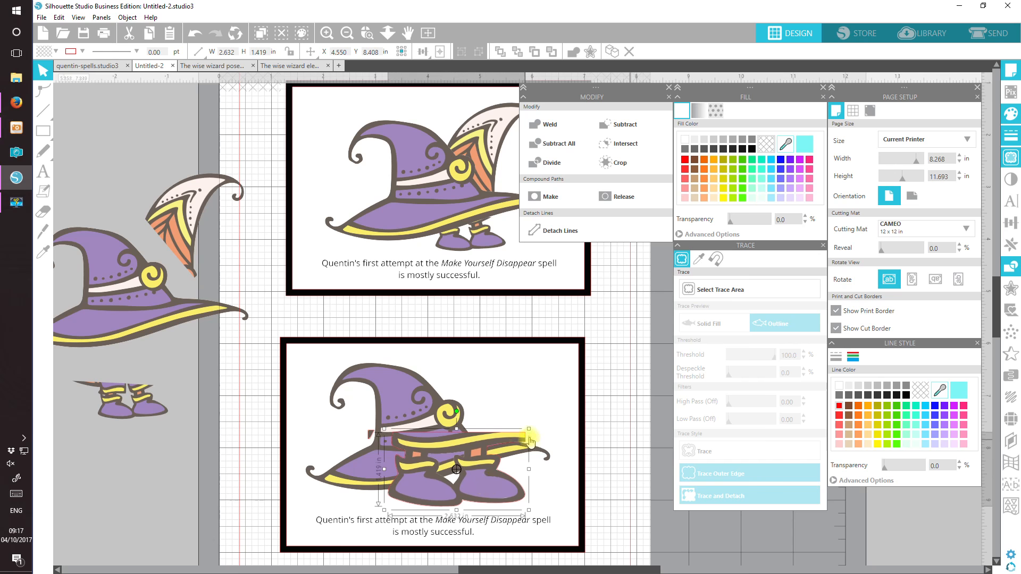
{"action": "left_click_drag", "start_coordinate": [529, 429], "coordinate": [461, 464]}
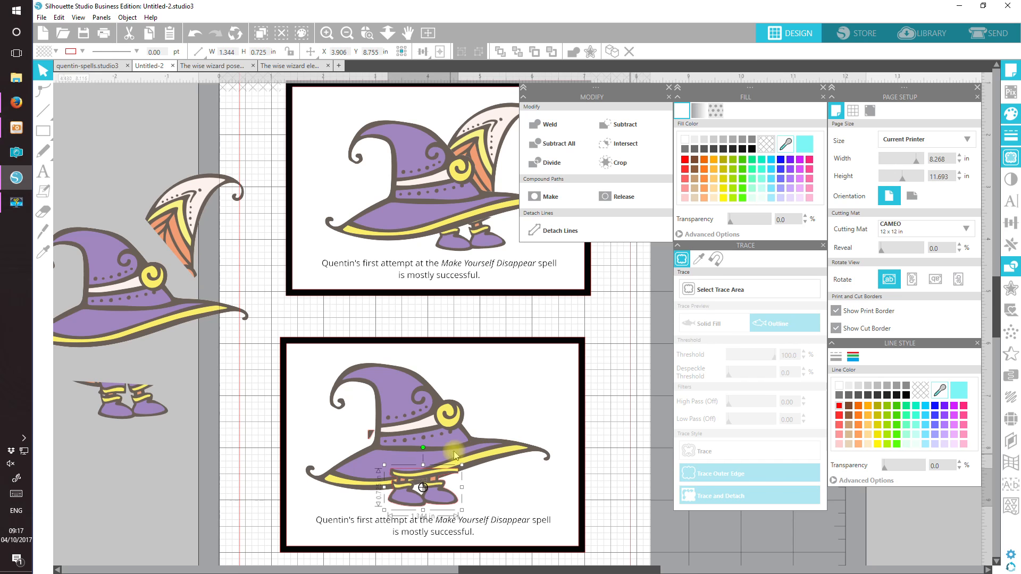
Centre the feet beneath the hat's brim and lower the hat slightly, leaving the feet selected.
{"action": "left_click_drag", "start_coordinate": [440, 500], "coordinate": [474, 501]}
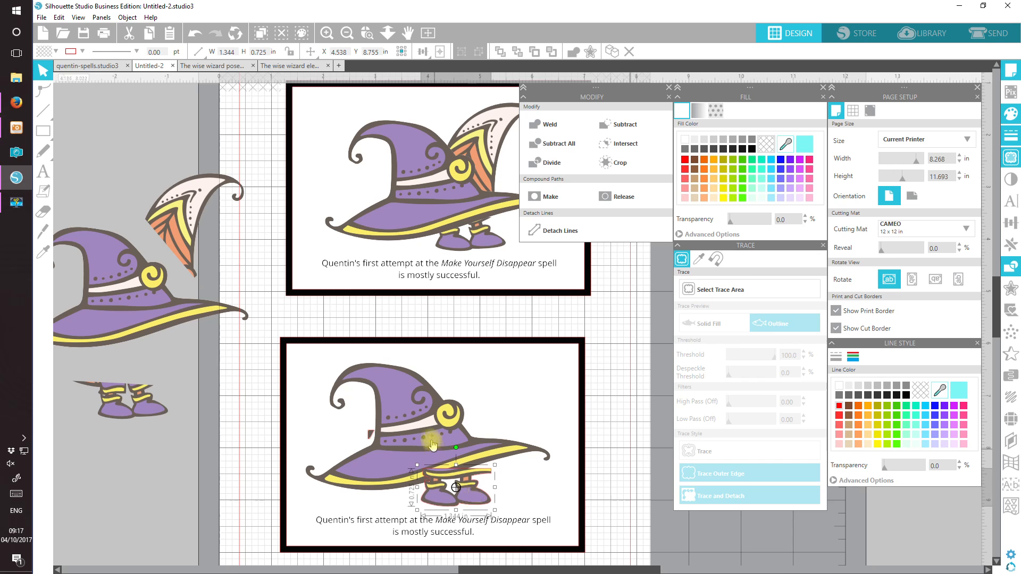
{"action": "left_click", "coordinate": [418, 398]}
{"action": "left_click_drag", "start_coordinate": [418, 399], "coordinate": [418, 403]}
{"action": "key", "text": "Escape"}
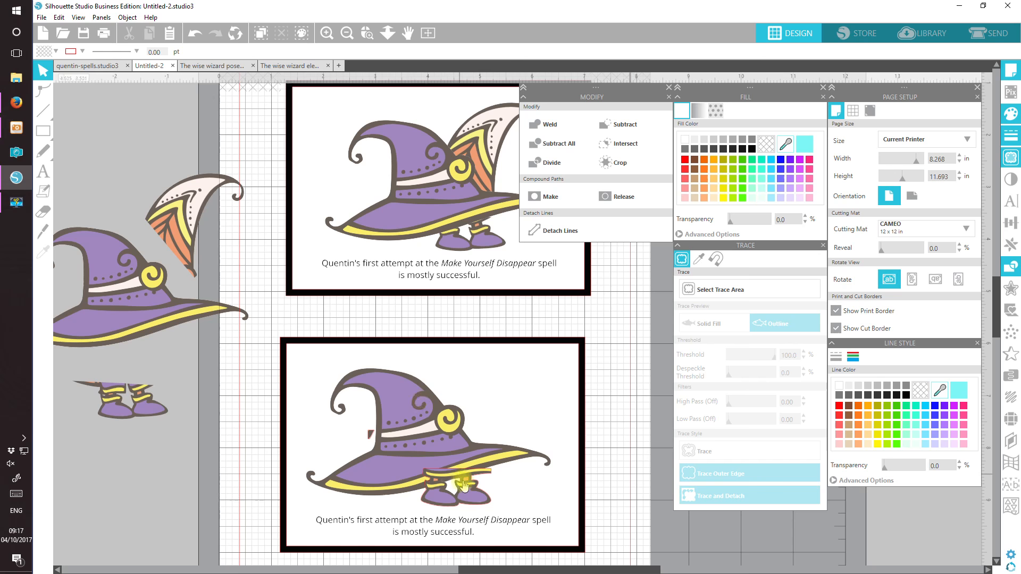
{"action": "left_click", "coordinate": [474, 497]}
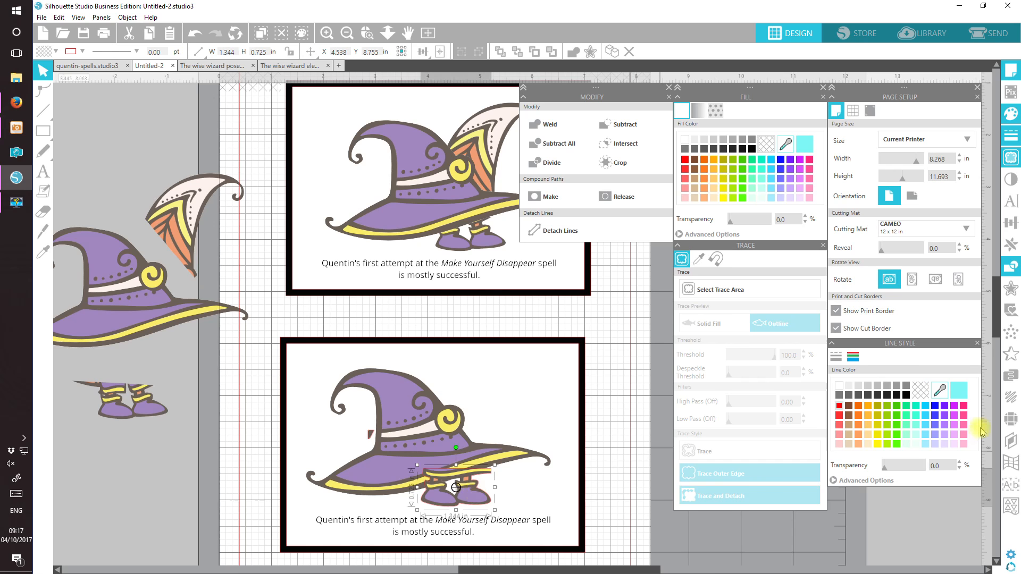
Bring the lower card's hat in front of the feet and rotate it very slightly clockwise.
{"action": "left_click", "coordinate": [927, 392]}
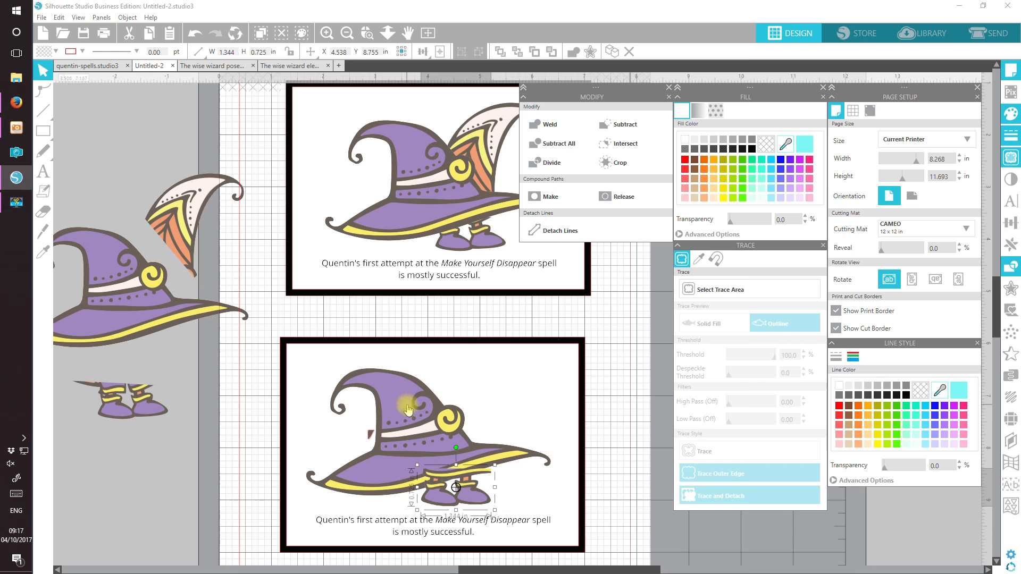
{"action": "left_click", "coordinate": [408, 409]}
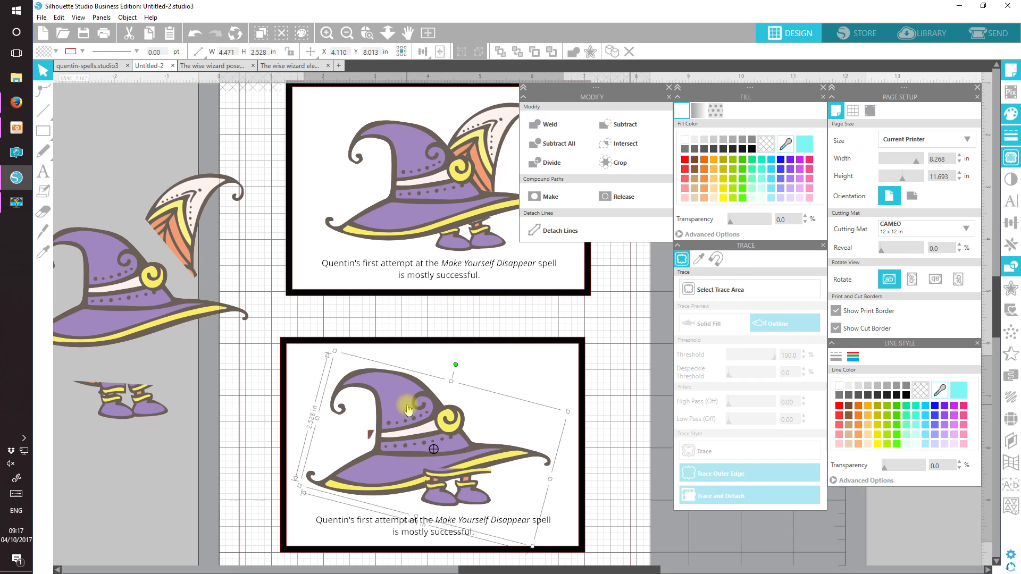
{"action": "left_click", "coordinate": [531, 52]}
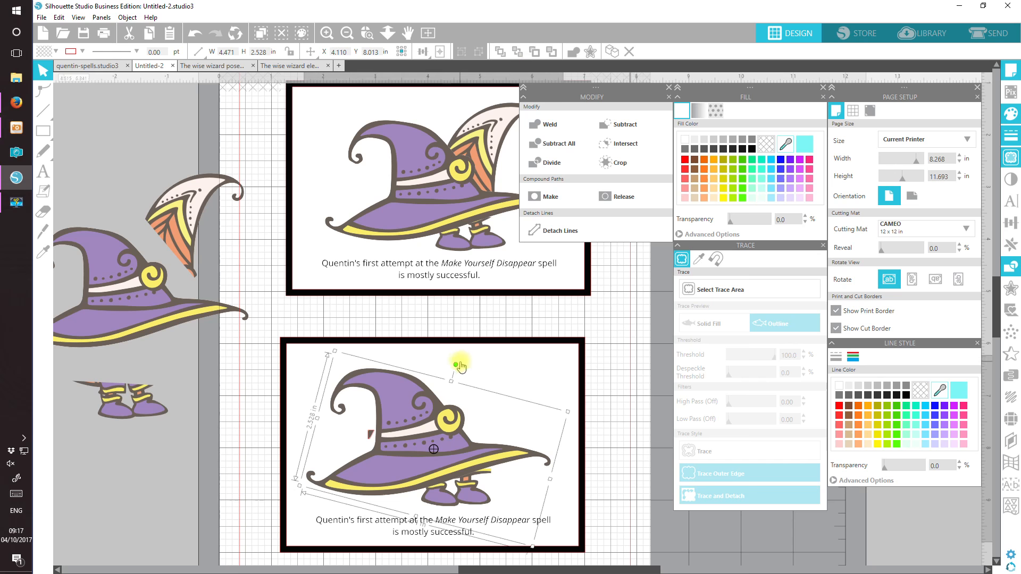
{"action": "left_click_drag", "start_coordinate": [456, 365], "coordinate": [458, 365]}
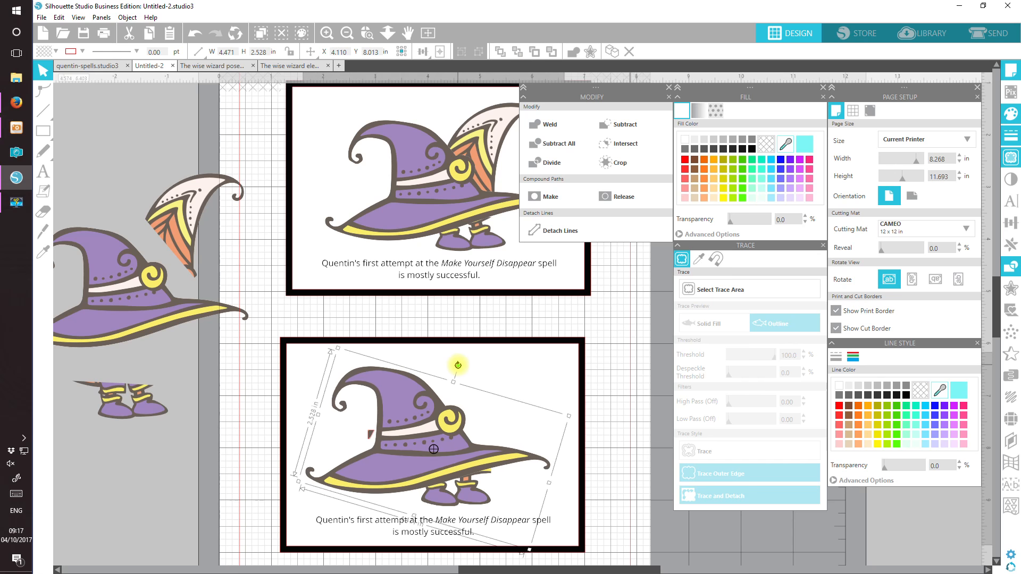
Move the hat off the lower card to beside the page and cut out the small stray brown fragment inside the frame.
{"action": "mouse_move", "coordinate": [424, 433]}
{"action": "left_mouse_down"}
{"action": "mouse_move", "coordinate": [463, 422]}
{"action": "mouse_move", "coordinate": [423, 422]}
{"action": "mouse_move", "coordinate": [434, 430]}
{"action": "left_mouse_up"}
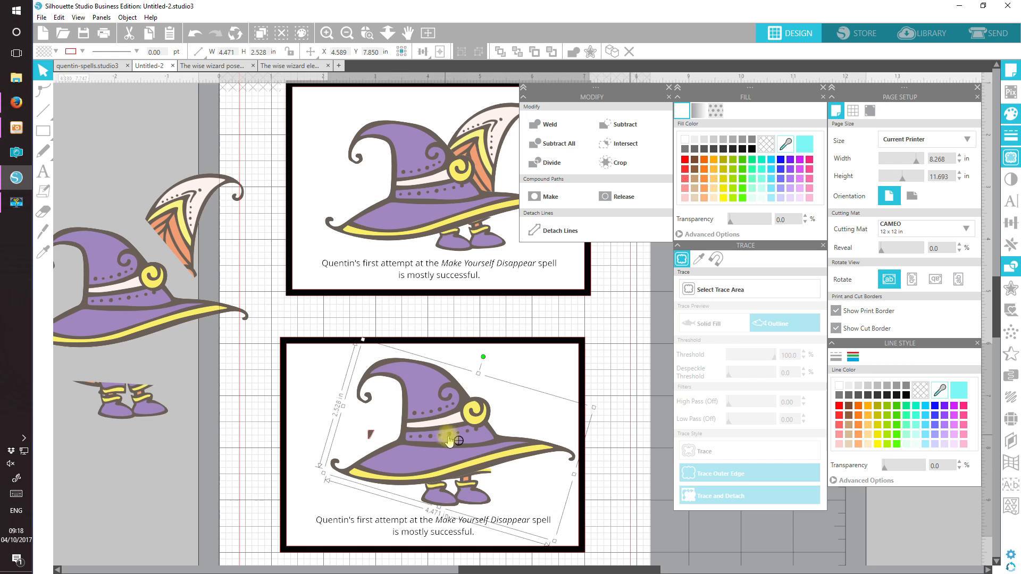
{"action": "left_click_drag", "start_coordinate": [451, 442], "coordinate": [185, 465]}
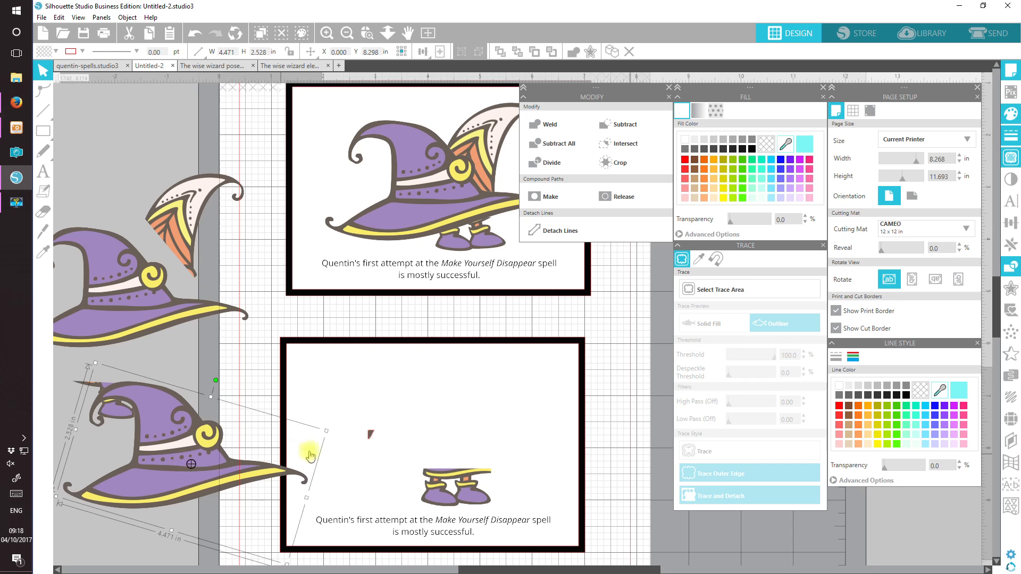
{"action": "left_click", "coordinate": [469, 486]}
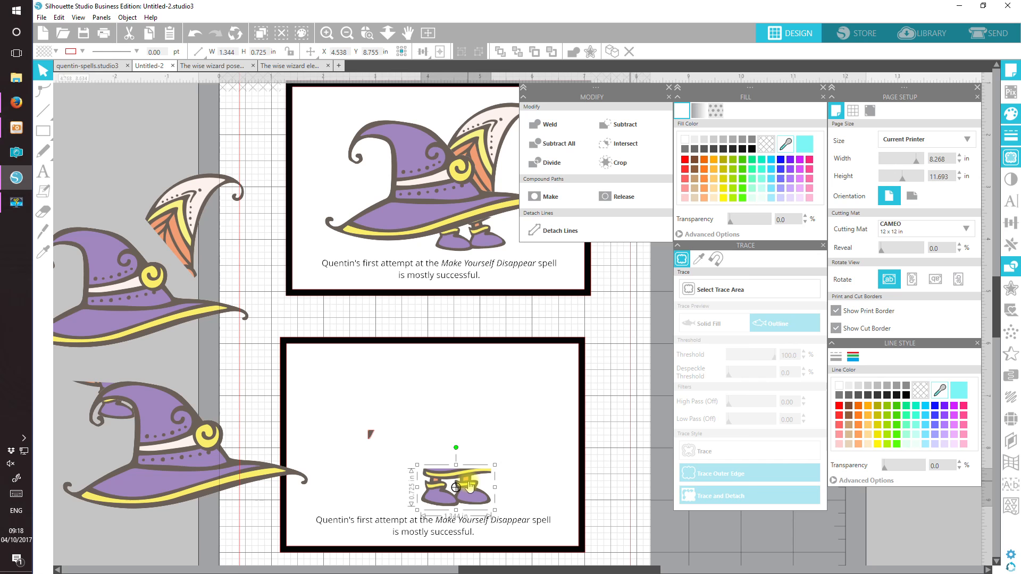
{"action": "left_click", "coordinate": [371, 434]}
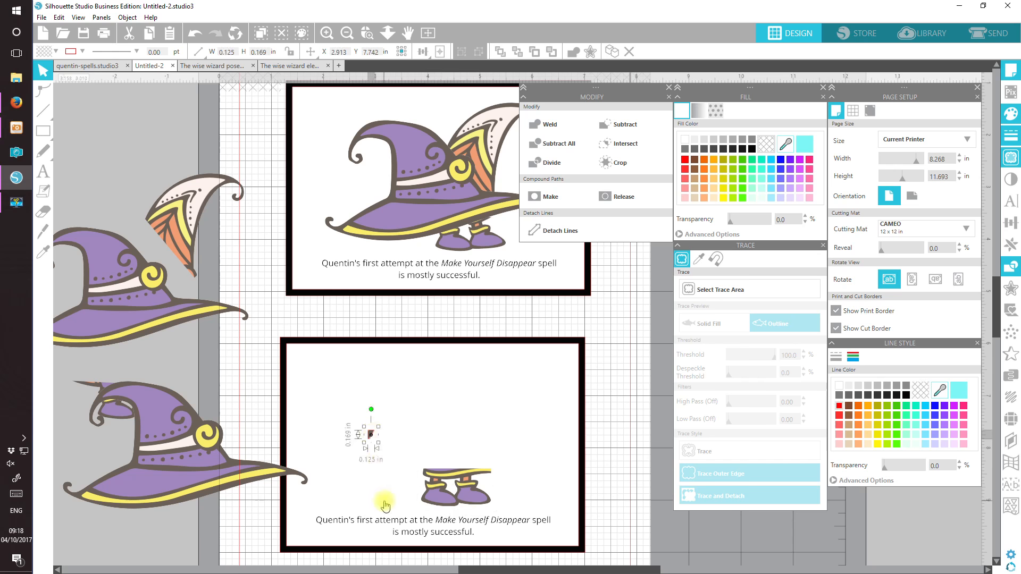
{"action": "left_click", "coordinate": [128, 32]}
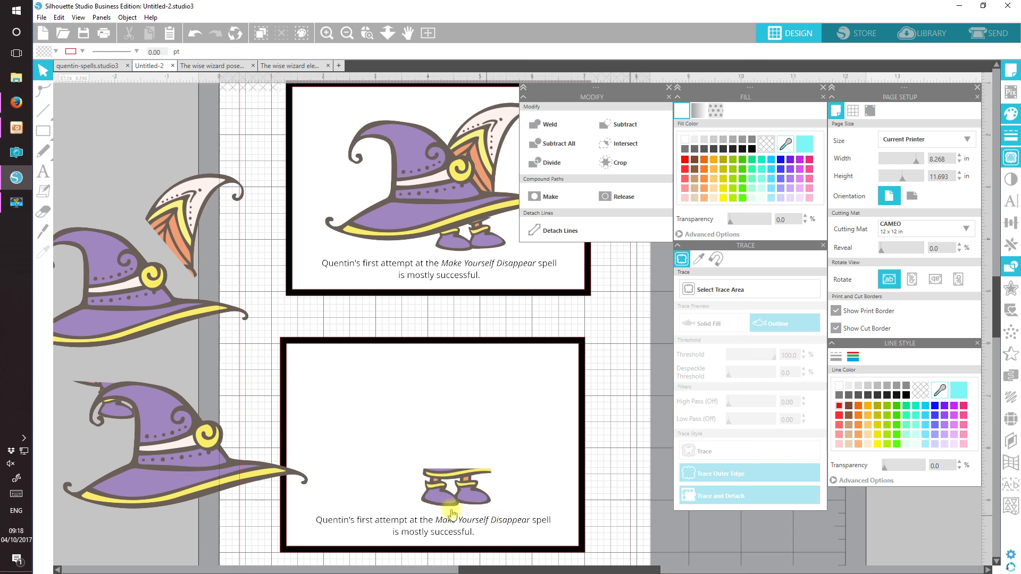
{"action": "left_click_drag", "start_coordinate": [175, 450], "coordinate": [184, 478]}
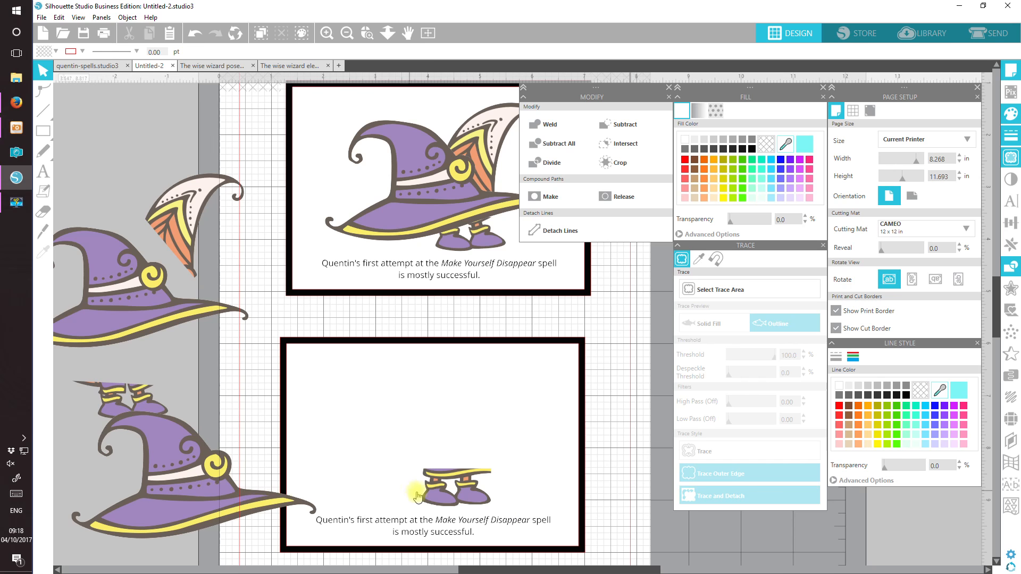
Try to erase the right end of the brim strip above the lower card's feet with the Eraser.
{"action": "left_click", "coordinate": [411, 495]}
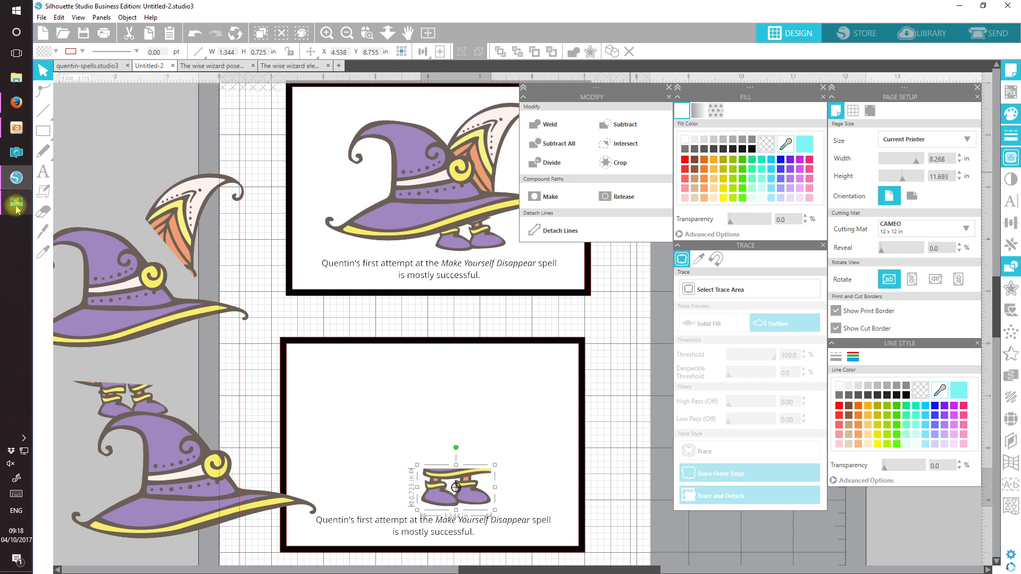
{"action": "left_click", "coordinate": [42, 215]}
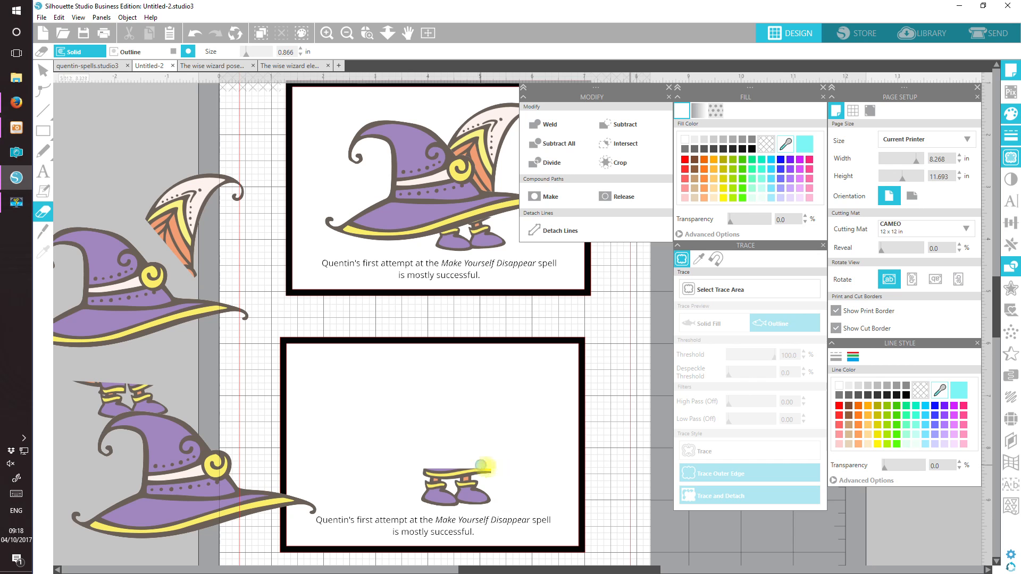
{"action": "left_click_drag", "start_coordinate": [495, 476], "coordinate": [475, 451]}
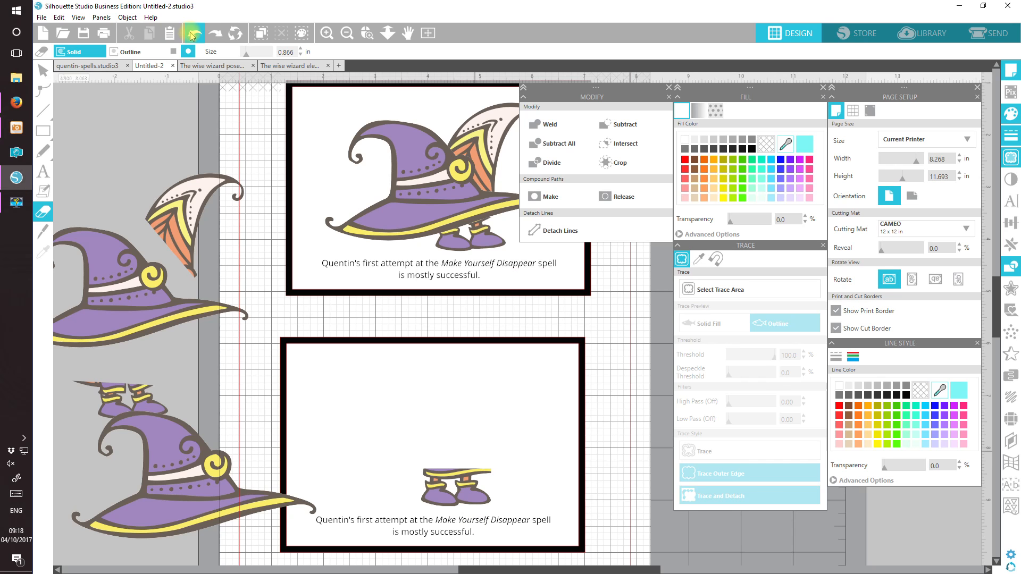
{"action": "left_click", "coordinate": [43, 69]}
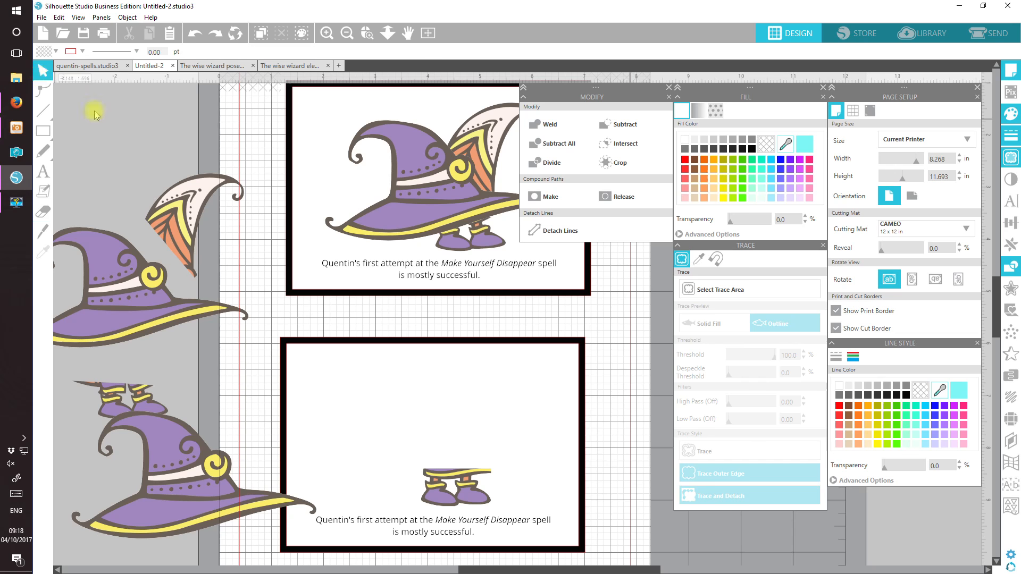
Move the feet onto the lower card's right edge and erase the right end of the brim strip above them.
{"action": "left_click", "coordinate": [468, 482]}
{"action": "left_click_drag", "start_coordinate": [468, 481], "coordinate": [585, 448]}
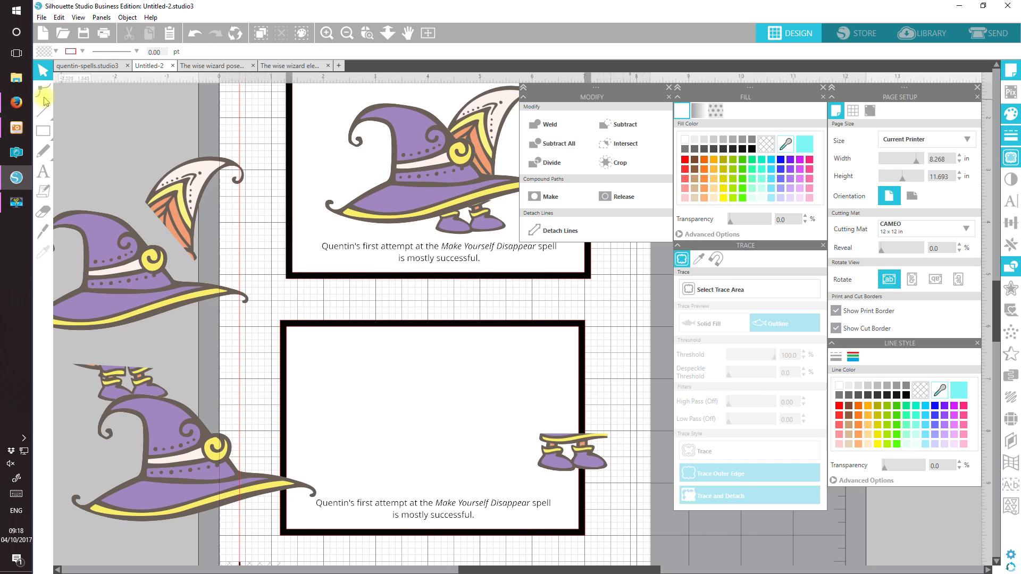
{"action": "left_click", "coordinate": [43, 131]}
{"action": "left_click", "coordinate": [43, 212]}
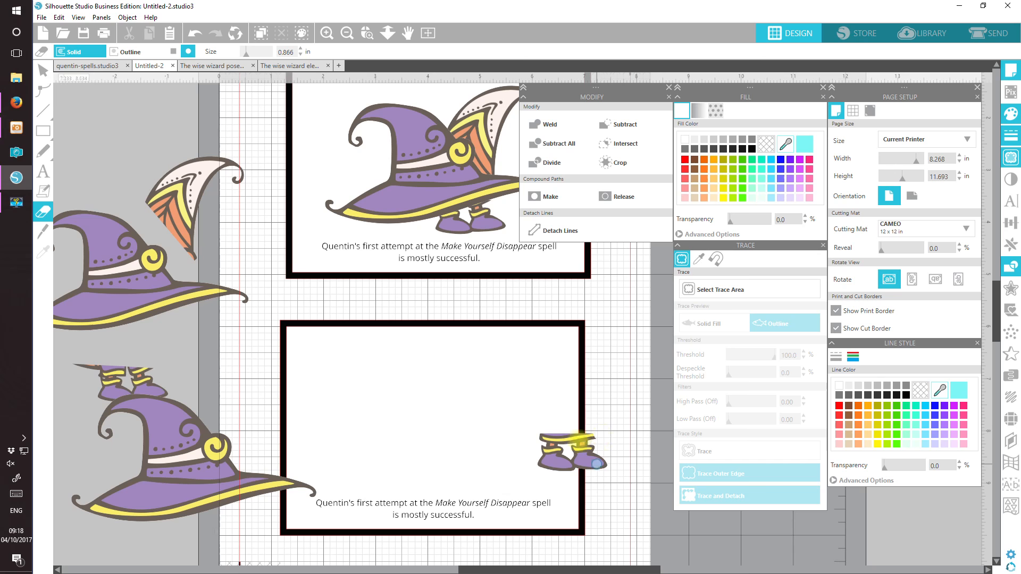
{"action": "left_click", "coordinate": [46, 70]}
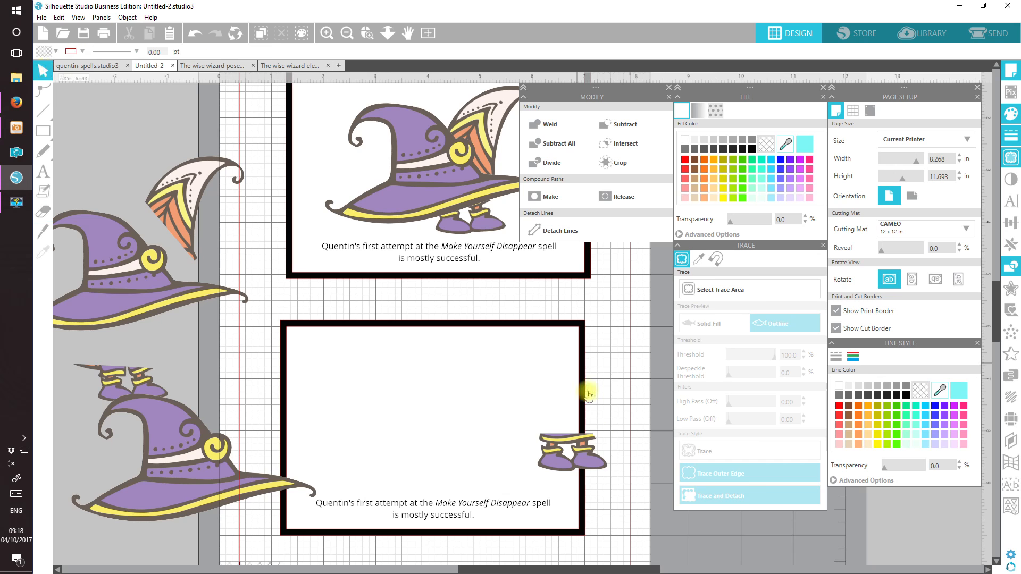
Return the feet to just above the lower card's caption and place the hat over them to cover the brim strip.
{"action": "left_click", "coordinate": [584, 445]}
{"action": "left_click_drag", "start_coordinate": [584, 445], "coordinate": [476, 468]}
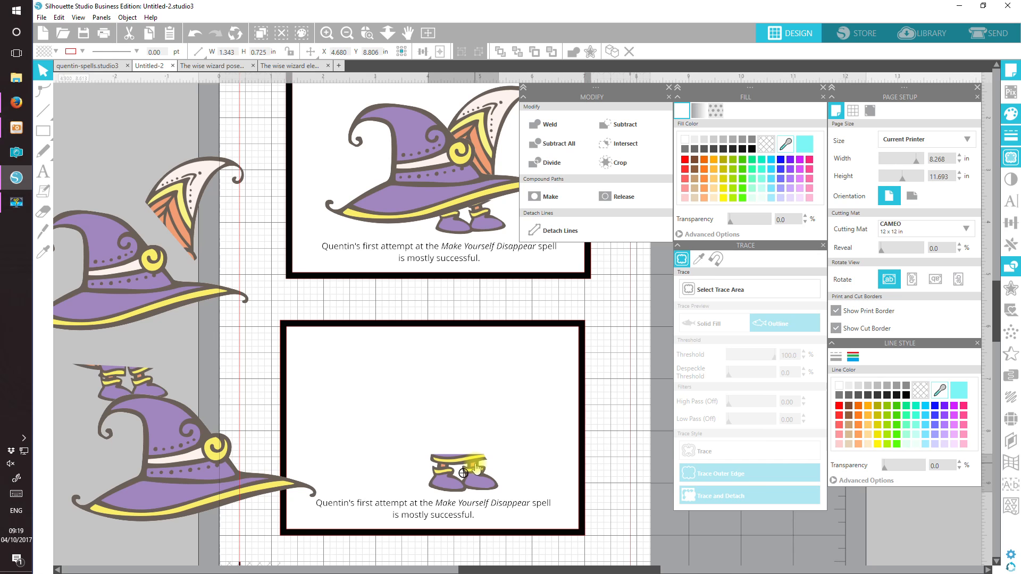
{"action": "key", "text": "Escape"}
{"action": "left_click_drag", "start_coordinate": [202, 483], "coordinate": [462, 440]}
{"action": "key", "text": "Escape"}
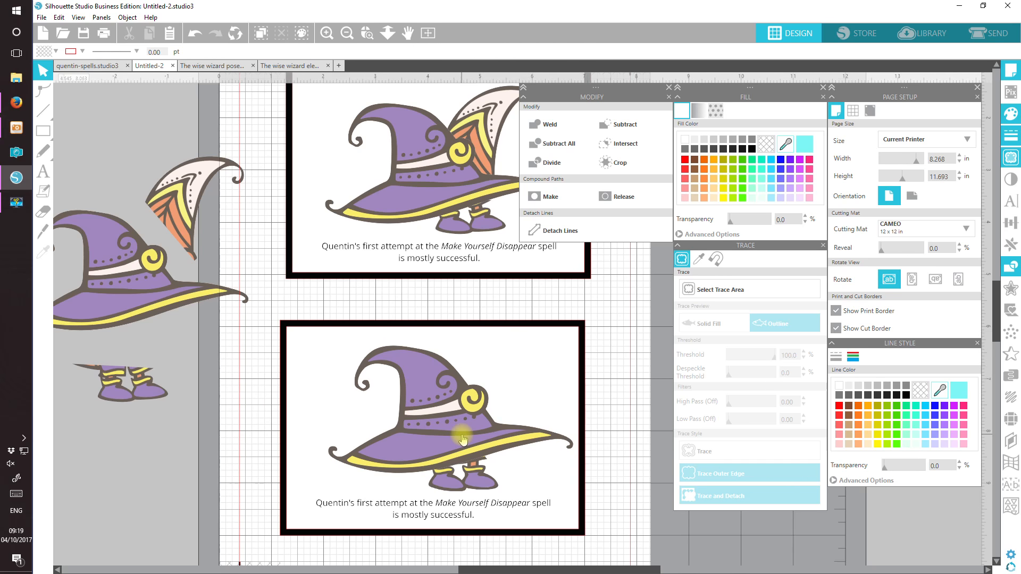
Rotate the feet slightly counter-clockwise and reposition the hat over them, centred within the lower card's frame.
{"action": "left_click", "coordinate": [481, 483]}
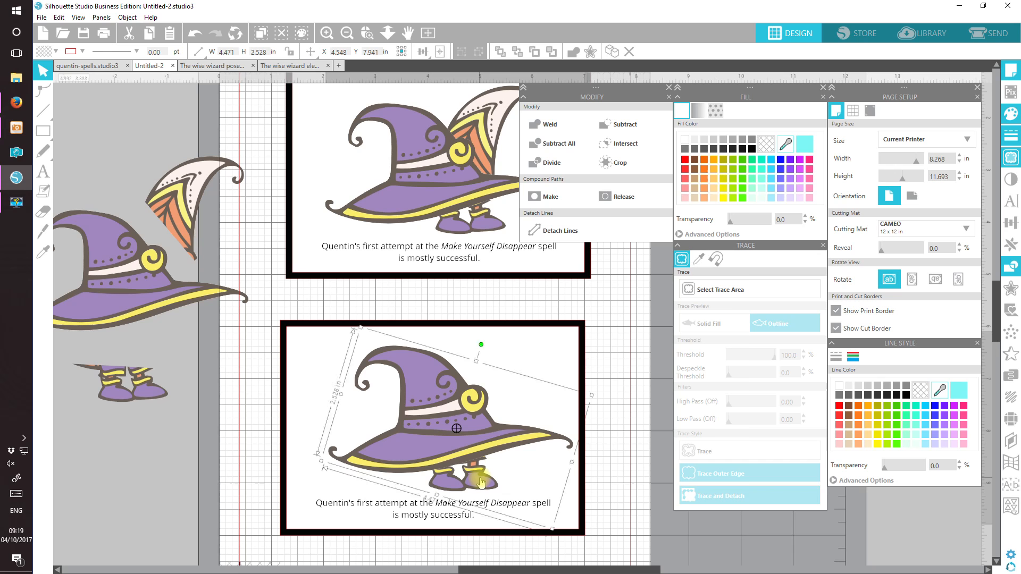
{"action": "left_click_drag", "start_coordinate": [460, 444], "coordinate": [441, 367]}
{"action": "left_click", "coordinate": [450, 478]}
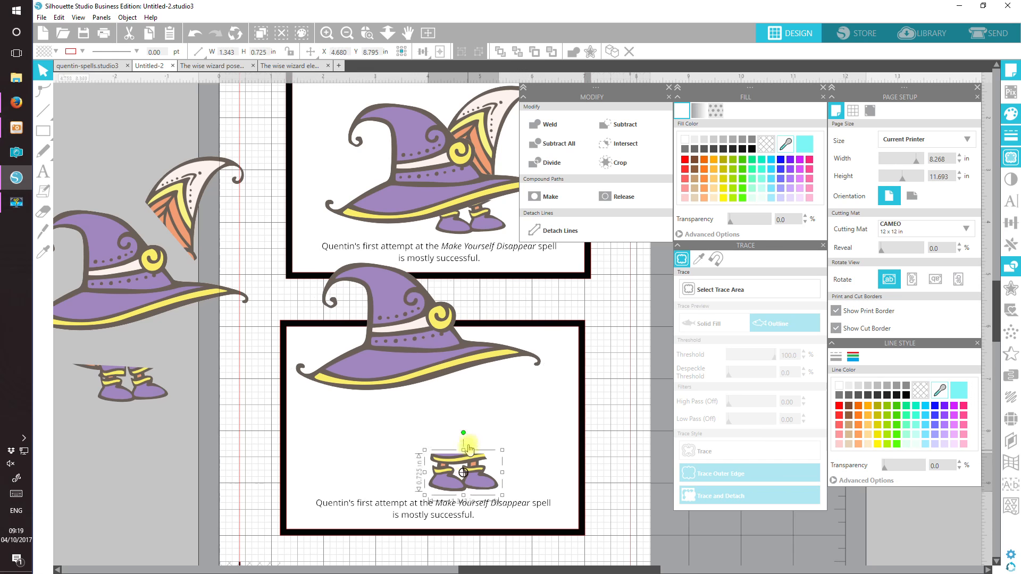
{"action": "left_click_drag", "start_coordinate": [464, 433], "coordinate": [462, 433]}
{"action": "left_click_drag", "start_coordinate": [406, 344], "coordinate": [425, 436]}
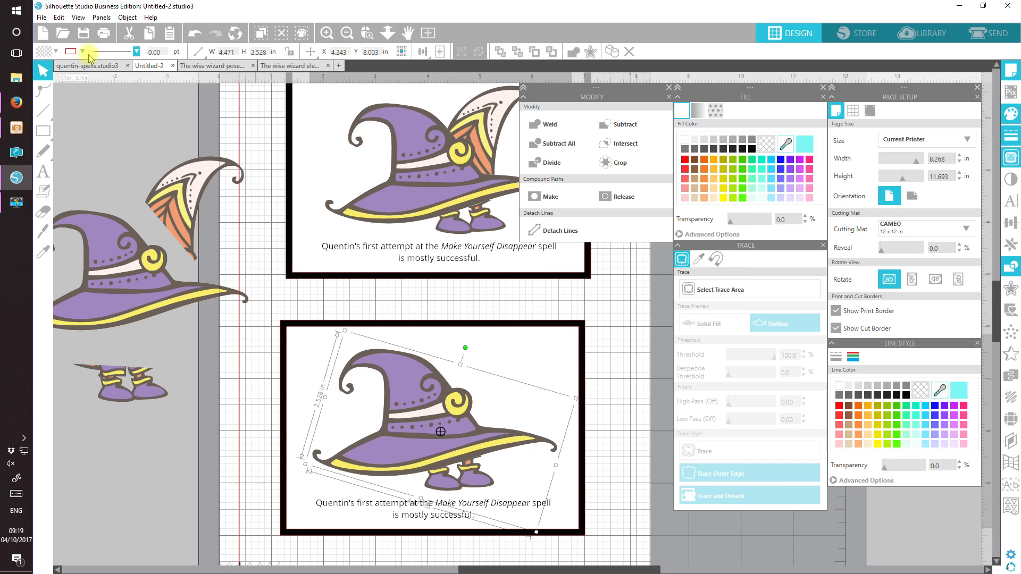
Open The wise wizard pose 04 and trace the outer edge of the area around the tail with a threshold of 100%.
{"action": "left_click", "coordinate": [64, 34]}
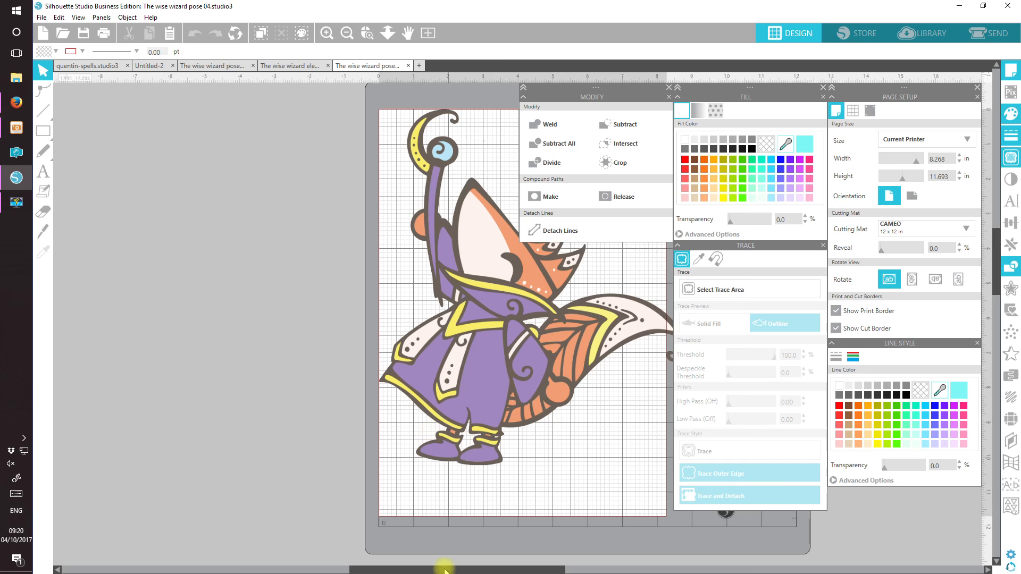
{"action": "left_click_drag", "start_coordinate": [445, 568], "coordinate": [543, 568]}
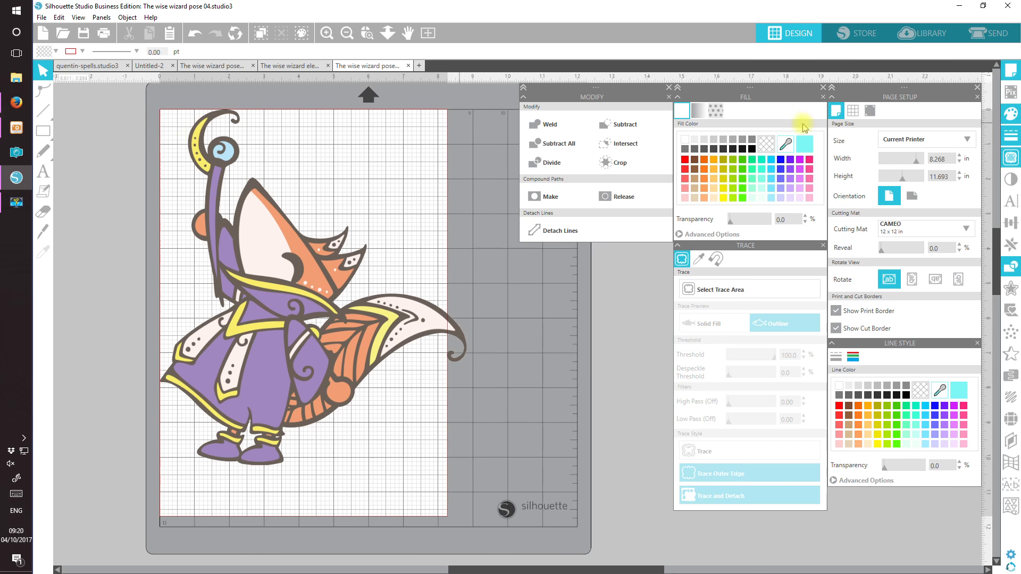
{"action": "left_click", "coordinate": [772, 290]}
{"action": "left_click_drag", "start_coordinate": [285, 249], "coordinate": [503, 414]}
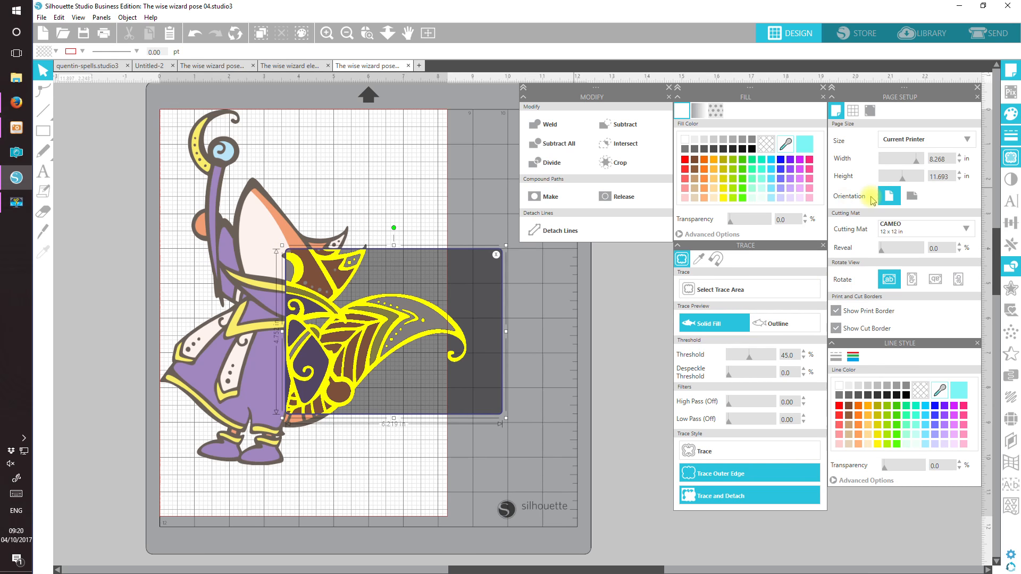
{"action": "left_click_drag", "start_coordinate": [762, 354], "coordinate": [793, 359]}
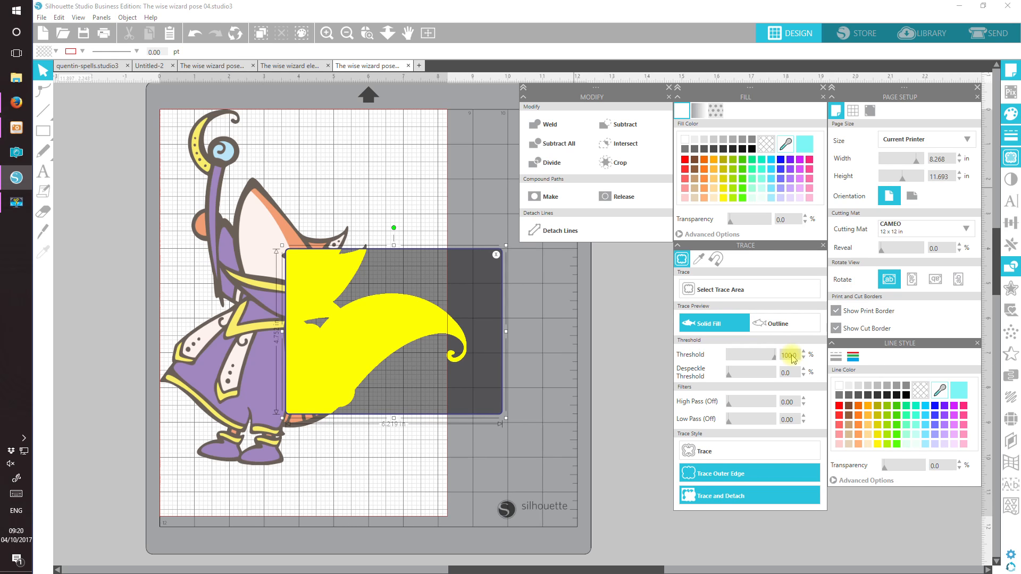
{"action": "left_click", "coordinate": [709, 474]}
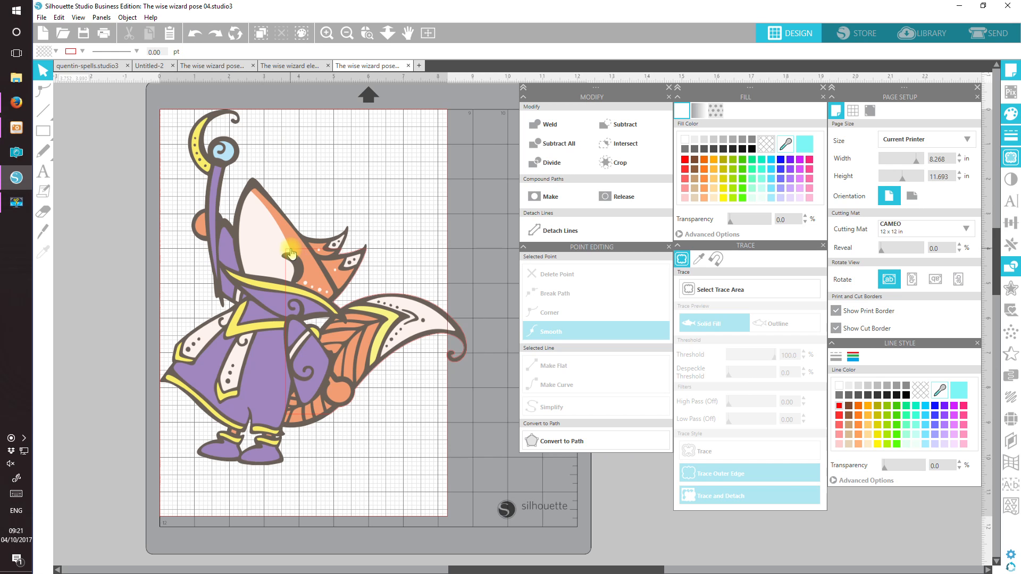
Open the traced tail outline for point editing and fill the traced shape with black.
{"action": "left_click", "coordinate": [325, 34]}
{"action": "left_click", "coordinate": [325, 34]}
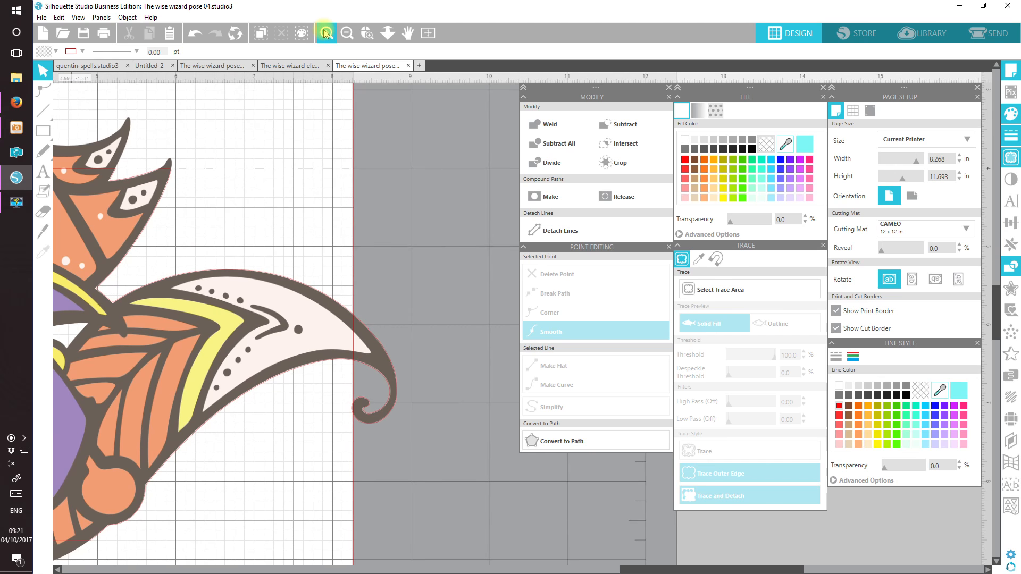
{"action": "left_click", "coordinate": [325, 34]}
{"action": "left_click", "coordinate": [326, 33]}
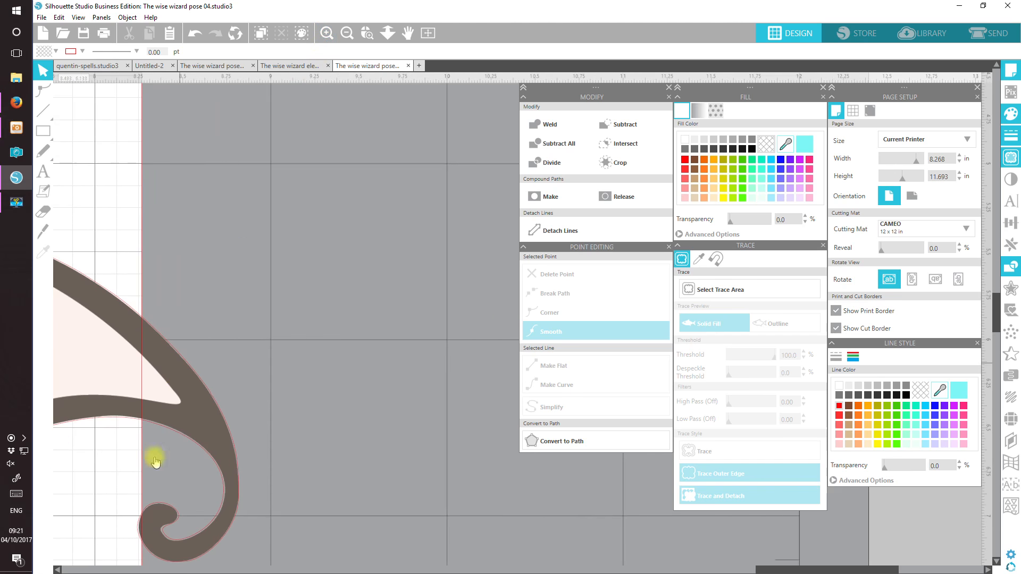
{"action": "double_click", "coordinate": [158, 427]}
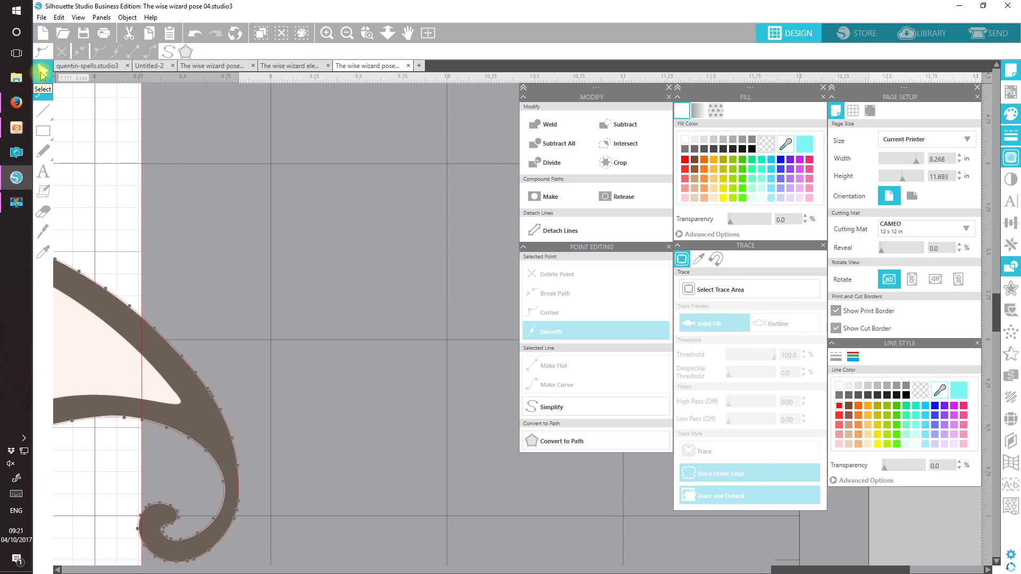
{"action": "left_click", "coordinate": [753, 151]}
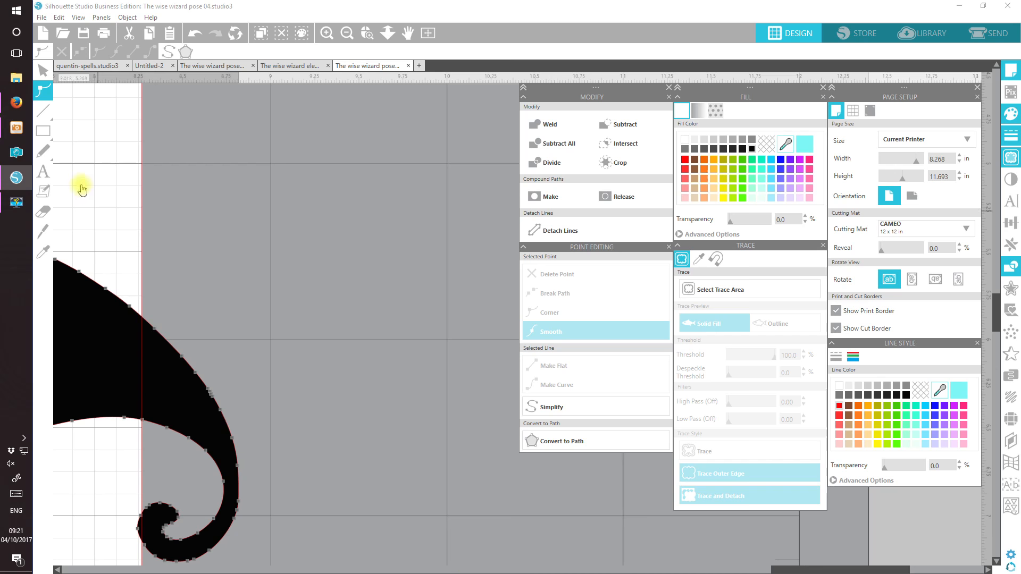
{"action": "left_click", "coordinate": [670, 246]}
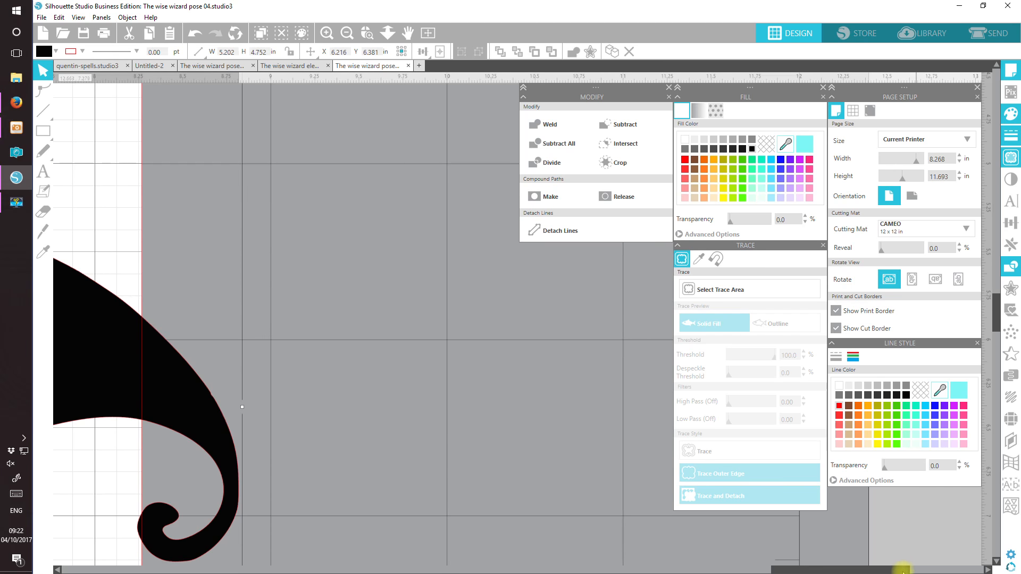
Crop the wizard artwork to the black traced shape so that only the tail area is kept.
{"action": "left_click_drag", "start_coordinate": [916, 564], "coordinate": [744, 567]}
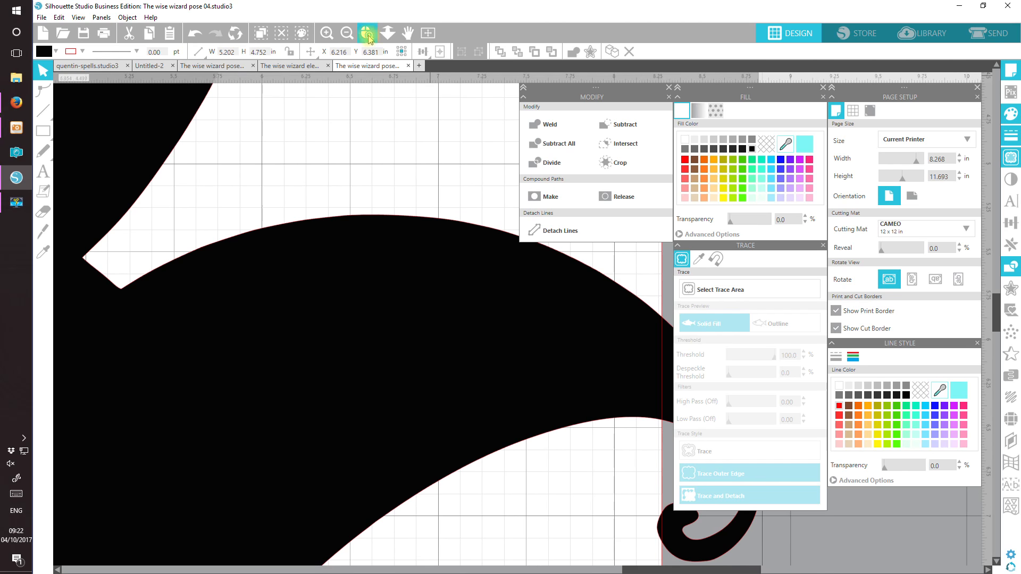
{"action": "left_click", "coordinate": [347, 33]}
{"action": "left_click", "coordinate": [346, 33]}
{"action": "left_click", "coordinate": [346, 33]}
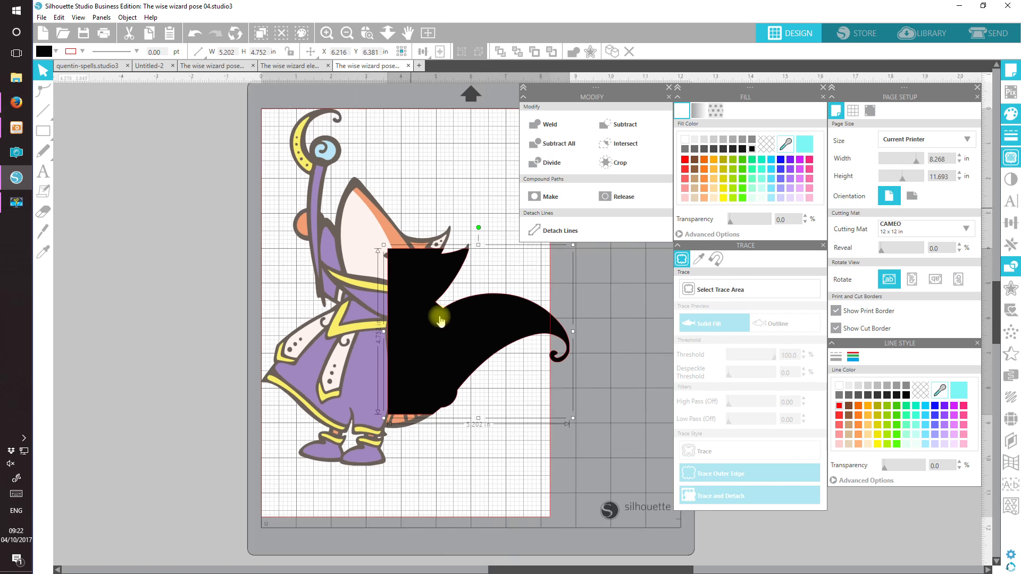
{"action": "left_click", "coordinate": [542, 401]}
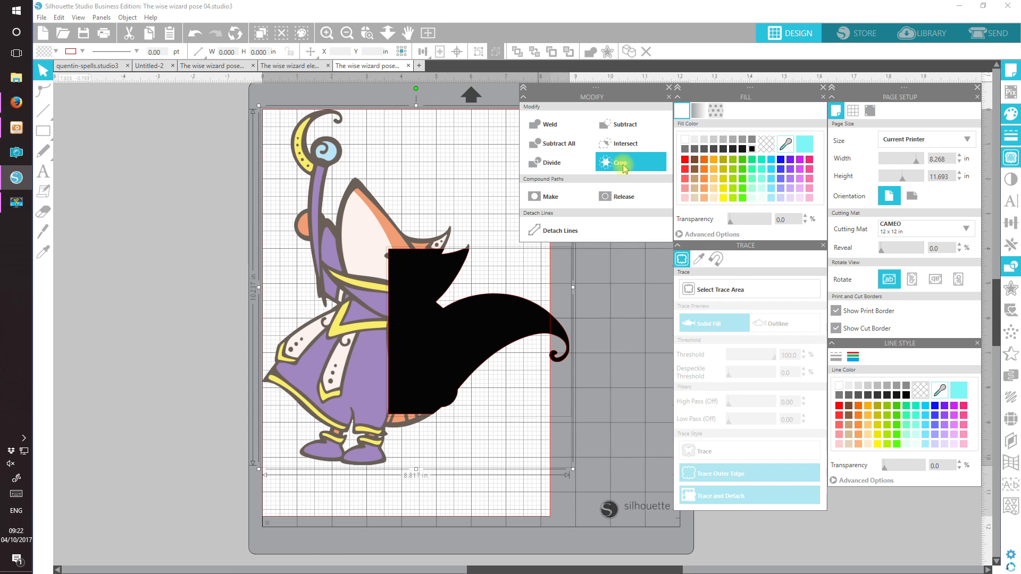
{"action": "left_click", "coordinate": [625, 169]}
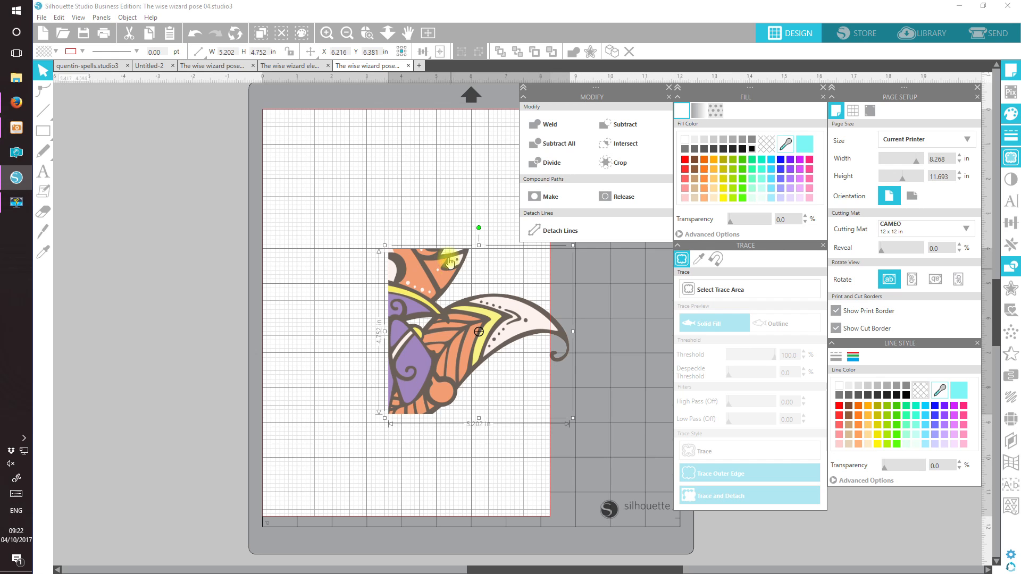
Rotate the cropped tail piece counter-clockwise and copy it into the Untitled-2 document.
{"action": "left_click_drag", "start_coordinate": [478, 228], "coordinate": [414, 277]}
{"action": "left_click_drag", "start_coordinate": [482, 305], "coordinate": [360, 298]}
{"action": "left_click", "coordinate": [151, 38]}
{"action": "left_click", "coordinate": [149, 66]}
{"action": "left_click", "coordinate": [169, 34]}
Place the pasted tail piece over the lower card's hat and enlarge it to about 2.757 by 2.518 in.
{"action": "left_click_drag", "start_coordinate": [161, 354], "coordinate": [376, 360]}
{"action": "left_click_drag", "start_coordinate": [471, 304], "coordinate": [493, 368]}
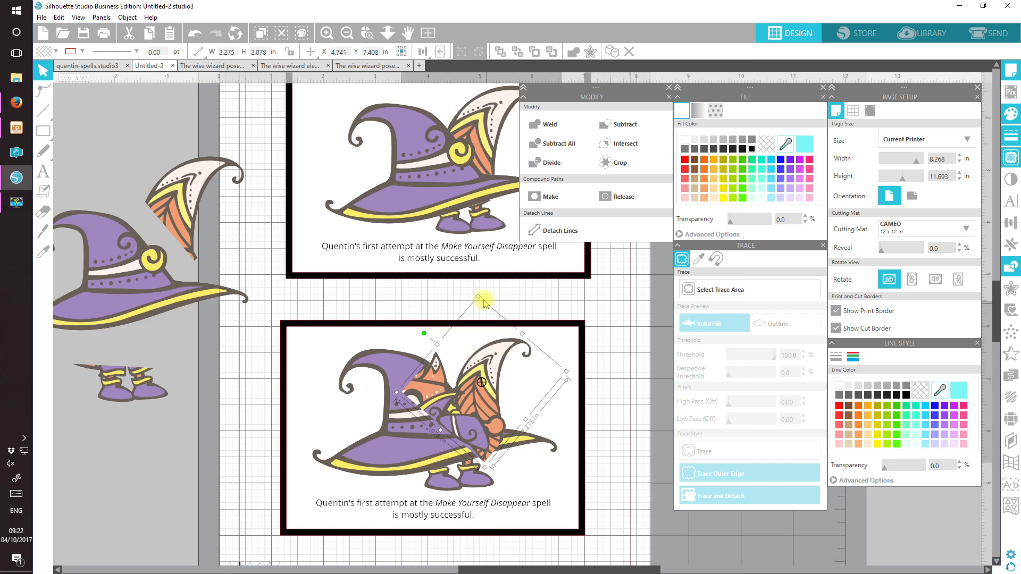
{"action": "left_click_drag", "start_coordinate": [478, 296], "coordinate": [477, 276]}
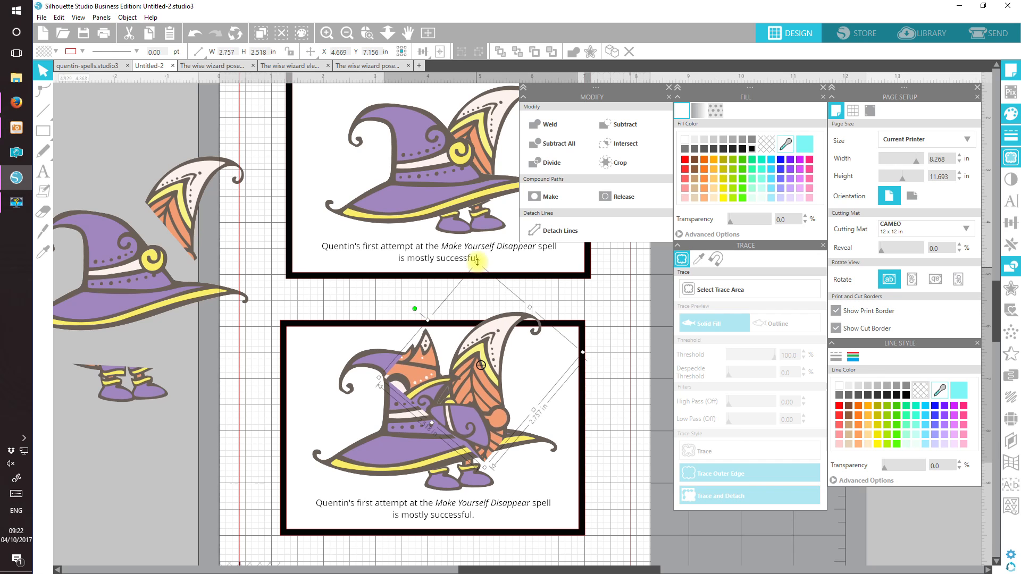
{"action": "left_click_drag", "start_coordinate": [493, 368], "coordinate": [487, 374]}
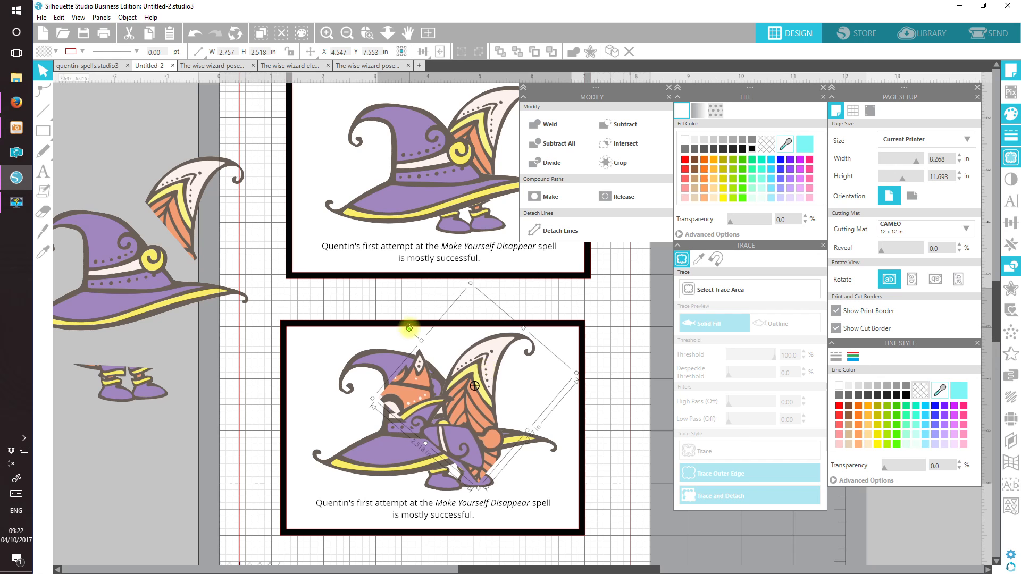
Rotate the tail piece clockwise, align it with the back of the hat and send it behind the hat.
{"action": "left_click_drag", "start_coordinate": [409, 328], "coordinate": [437, 322]}
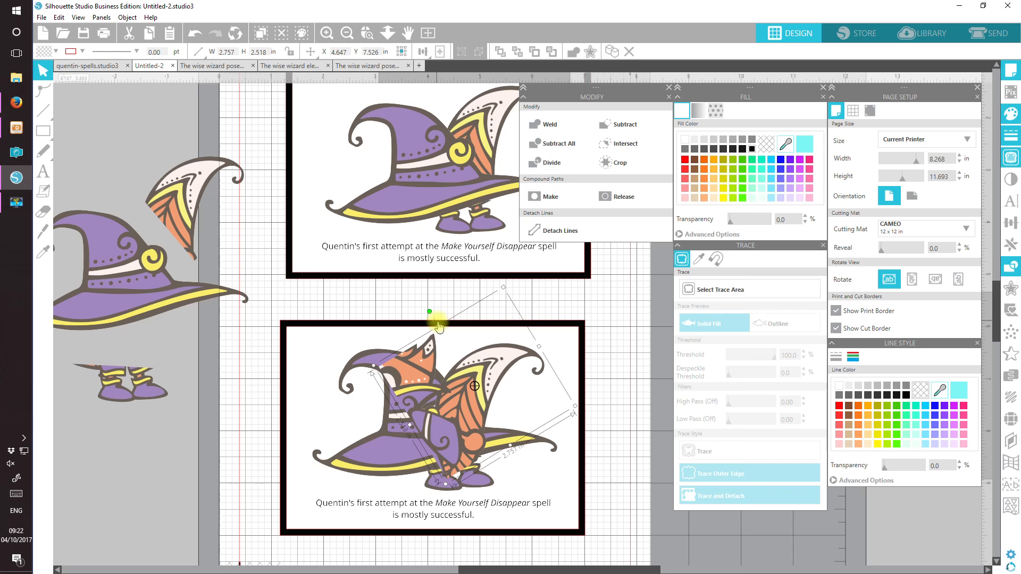
{"action": "left_click_drag", "start_coordinate": [459, 408], "coordinate": [473, 405]}
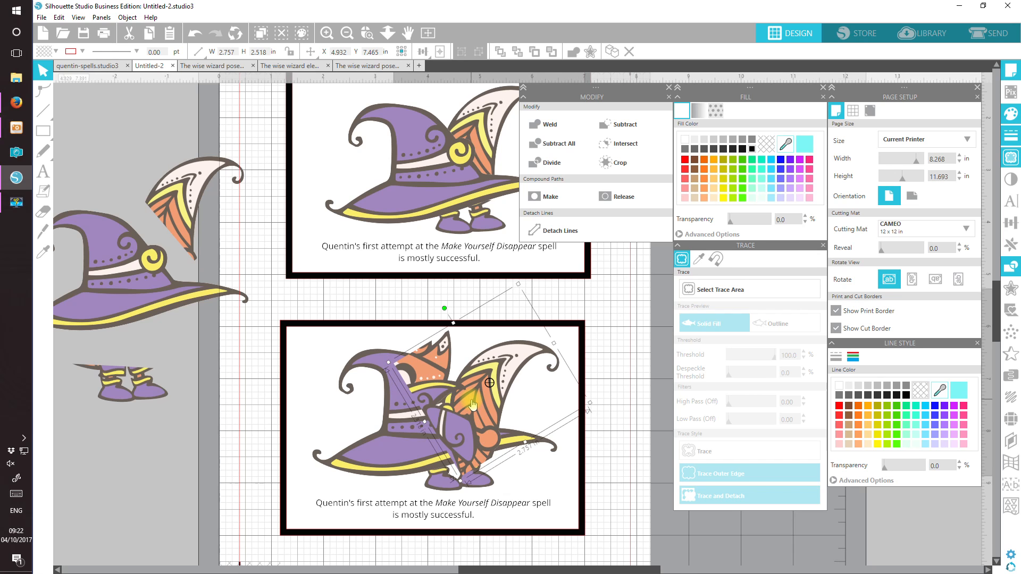
{"action": "left_click_drag", "start_coordinate": [481, 568], "coordinate": [518, 567]}
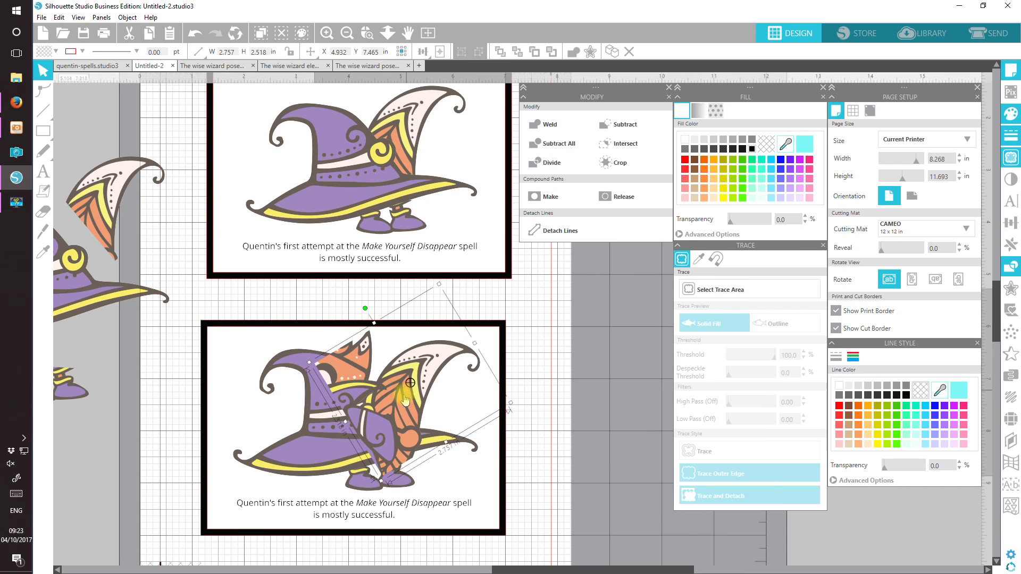
{"action": "left_click_drag", "start_coordinate": [399, 406], "coordinate": [389, 405]}
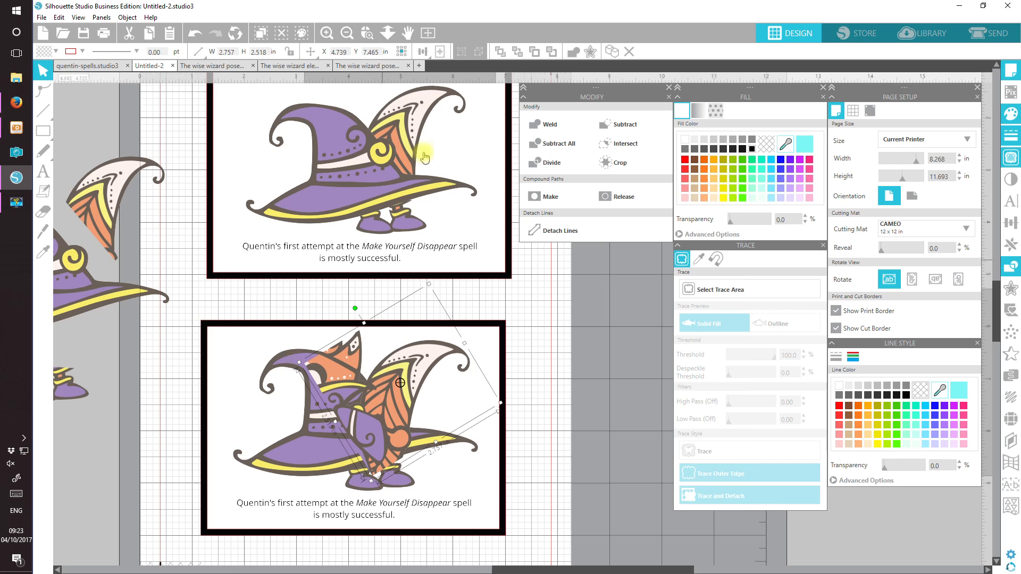
{"action": "left_click", "coordinate": [553, 52]}
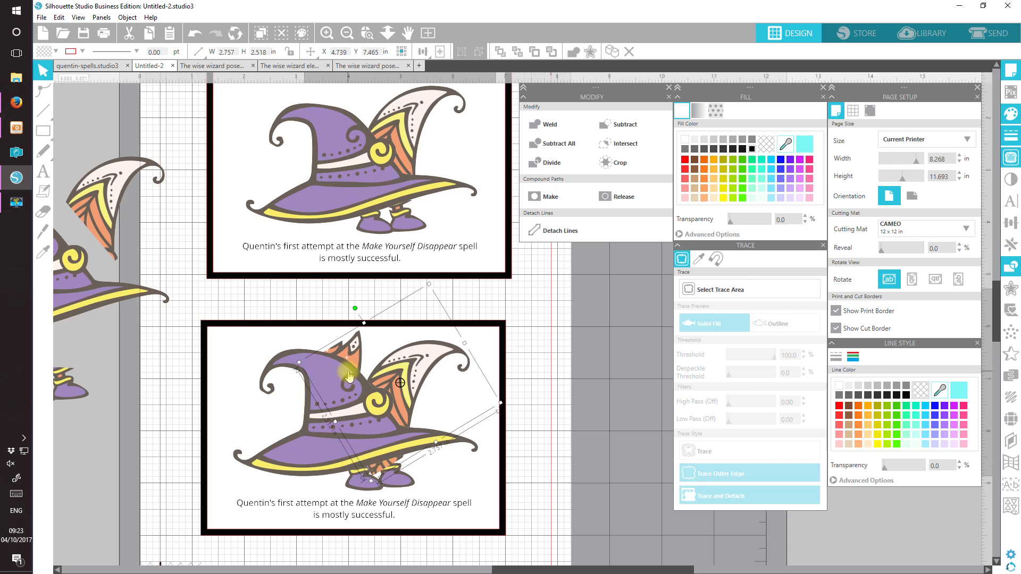
Move the lower card's hat and tail piece together to the empty area below the page.
{"action": "left_click", "coordinate": [298, 457]}
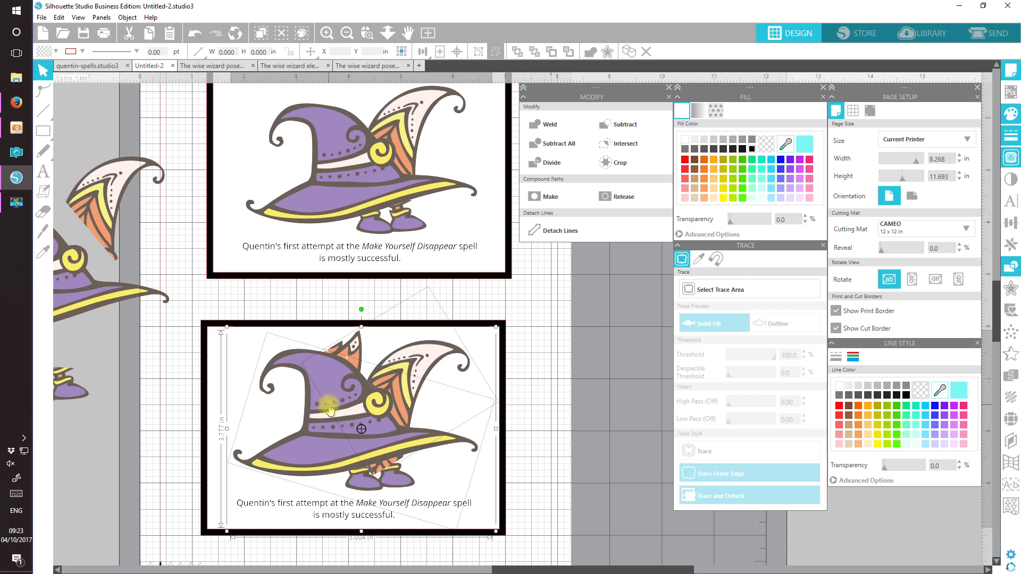
{"action": "left_click_drag", "start_coordinate": [330, 409], "coordinate": [357, 473]}
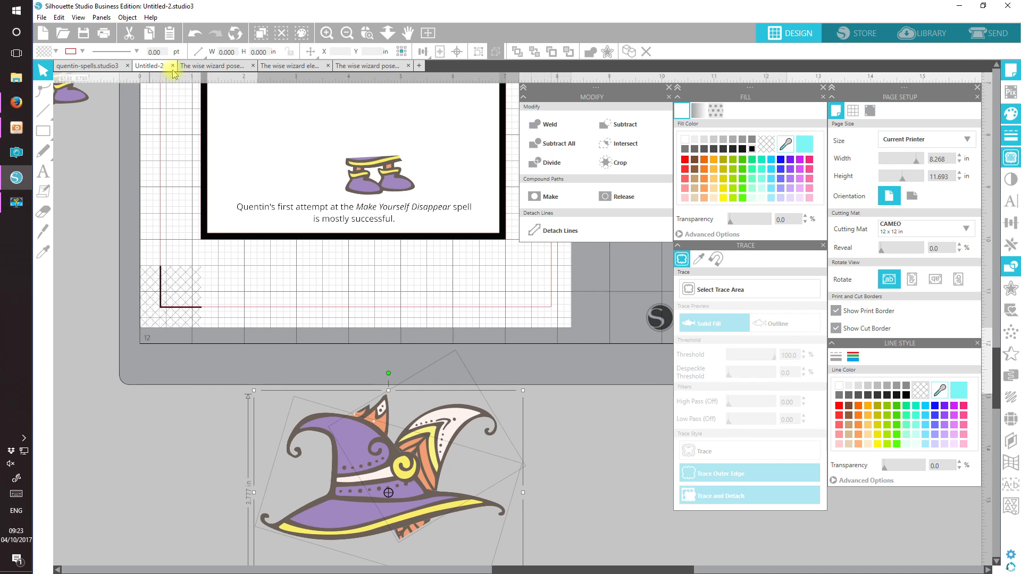
{"action": "left_click", "coordinate": [327, 33]}
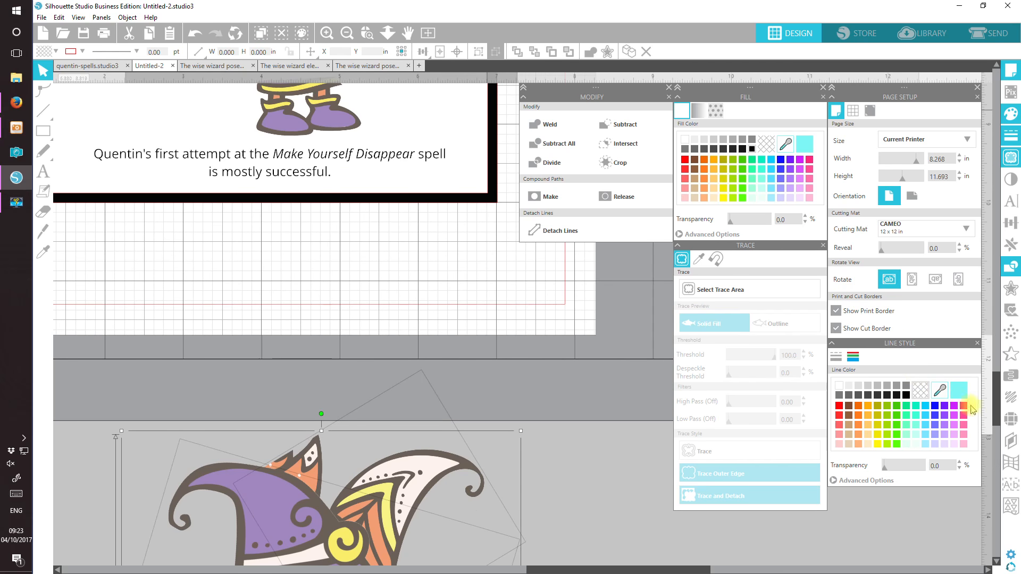
{"action": "left_click_drag", "start_coordinate": [997, 404], "coordinate": [996, 439]}
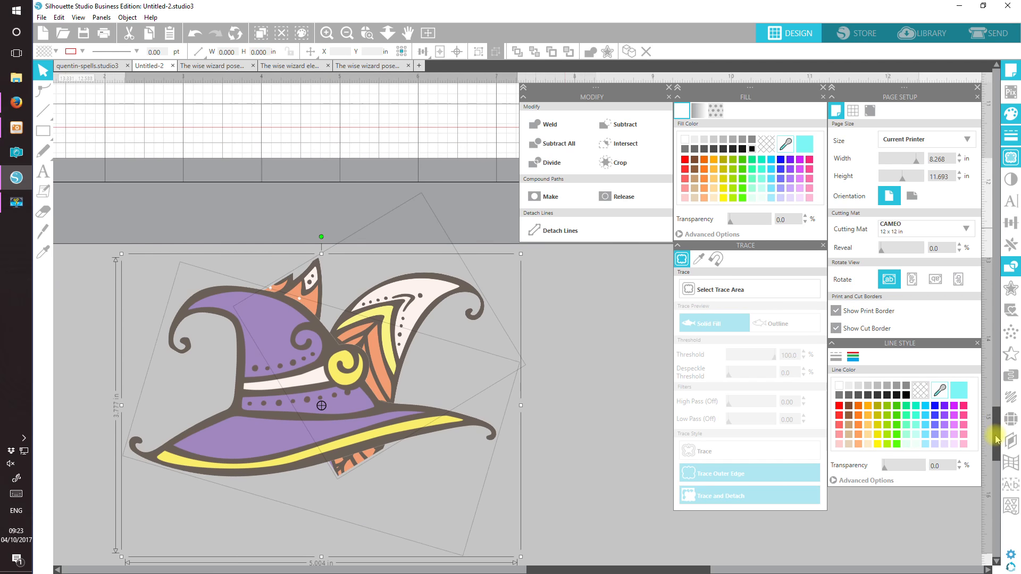
{"action": "left_click", "coordinate": [609, 468]}
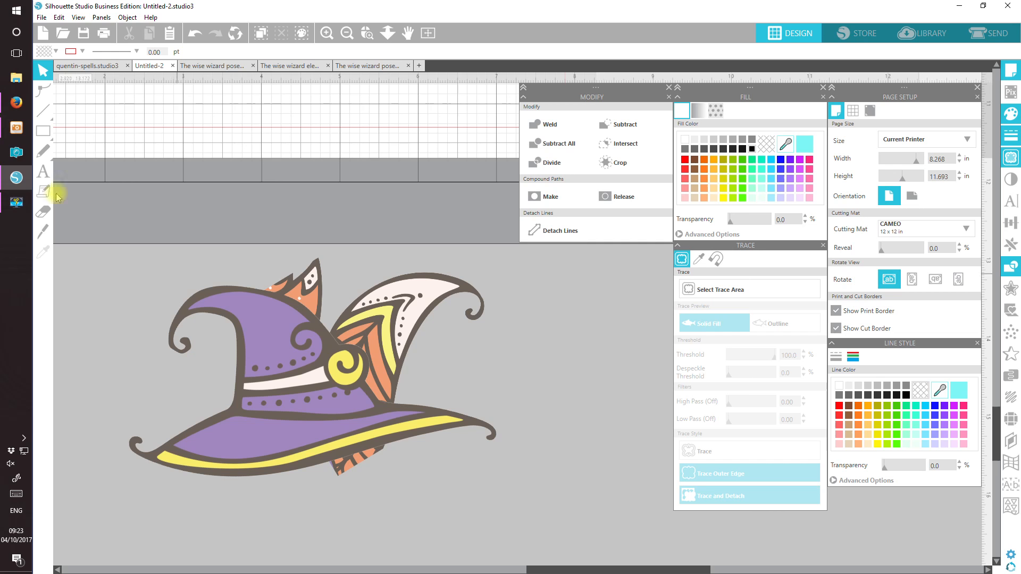
Erase the parts of the tail piece that stick out below the brim and above the hat's crown.
{"action": "left_click", "coordinate": [43, 214]}
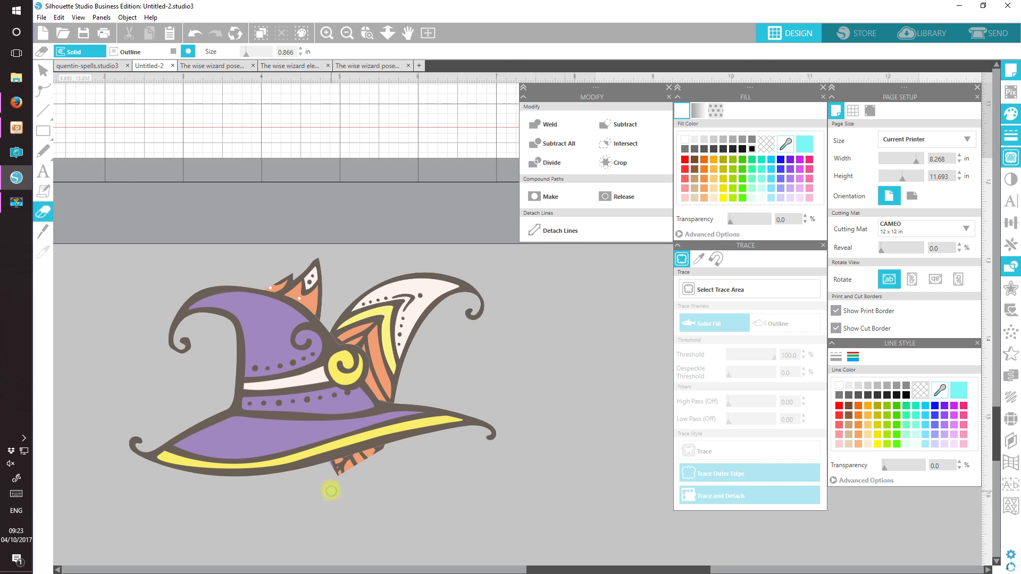
{"action": "mouse_move", "coordinate": [328, 483]}
{"action": "left_mouse_down"}
{"action": "mouse_move", "coordinate": [342, 467]}
{"action": "mouse_move", "coordinate": [398, 453]}
{"action": "mouse_move", "coordinate": [349, 467]}
{"action": "mouse_move", "coordinate": [335, 497]}
{"action": "left_mouse_up"}
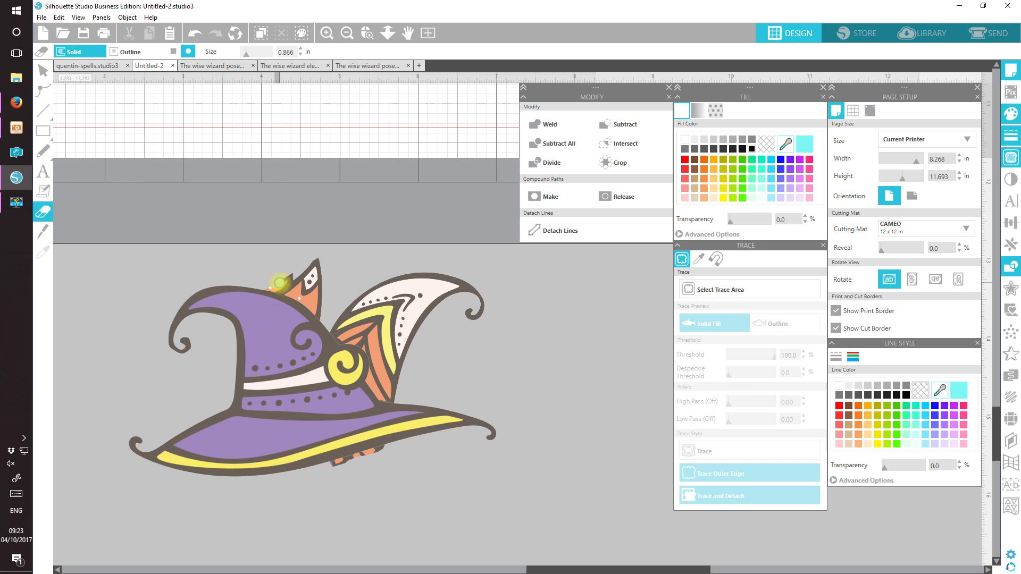
{"action": "mouse_move", "coordinate": [279, 282]}
{"action": "left_mouse_down"}
{"action": "mouse_move", "coordinate": [319, 303]}
{"action": "mouse_move", "coordinate": [320, 266]}
{"action": "mouse_move", "coordinate": [281, 268]}
{"action": "mouse_move", "coordinate": [318, 287]}
{"action": "mouse_move", "coordinate": [285, 280]}
{"action": "mouse_move", "coordinate": [327, 289]}
{"action": "mouse_move", "coordinate": [312, 259]}
{"action": "mouse_move", "coordinate": [309, 280]}
{"action": "mouse_move", "coordinate": [299, 269]}
{"action": "mouse_move", "coordinate": [312, 287]}
{"action": "left_mouse_up"}
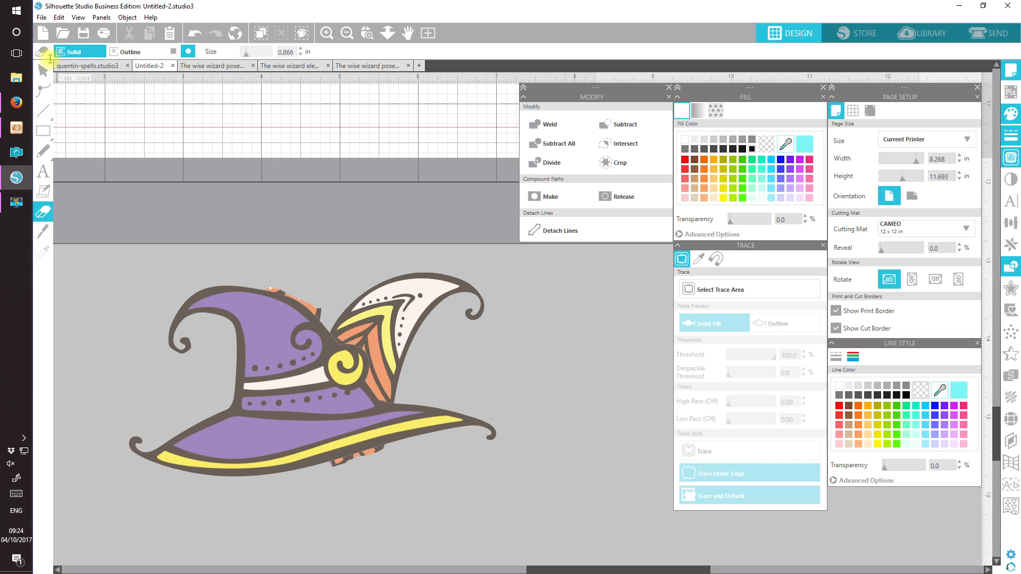
Move the hat off the tail piece and erase more of the tail piece's upper and left edges.
{"action": "left_click", "coordinate": [43, 70]}
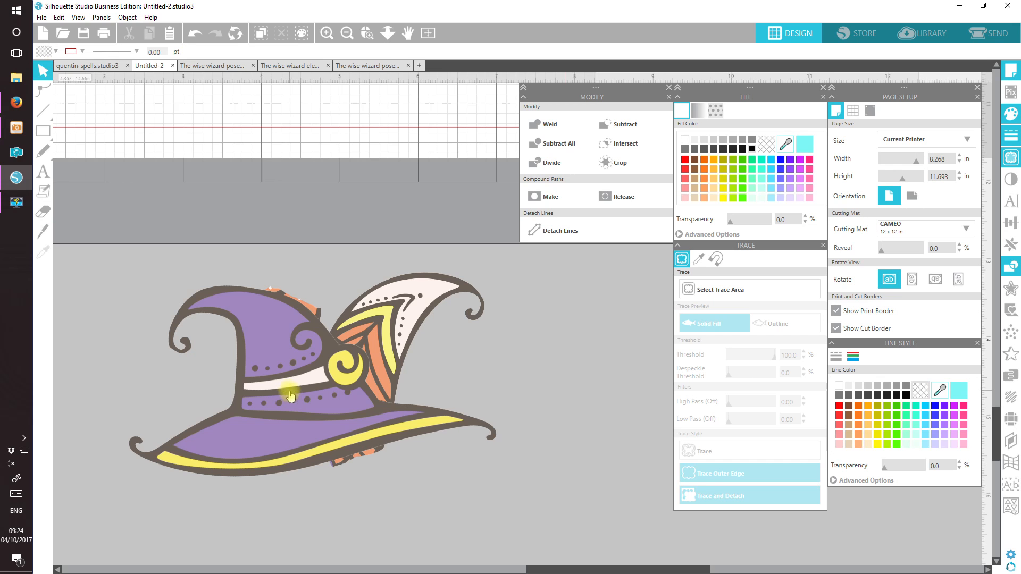
{"action": "left_click_drag", "start_coordinate": [290, 396], "coordinate": [237, 550]}
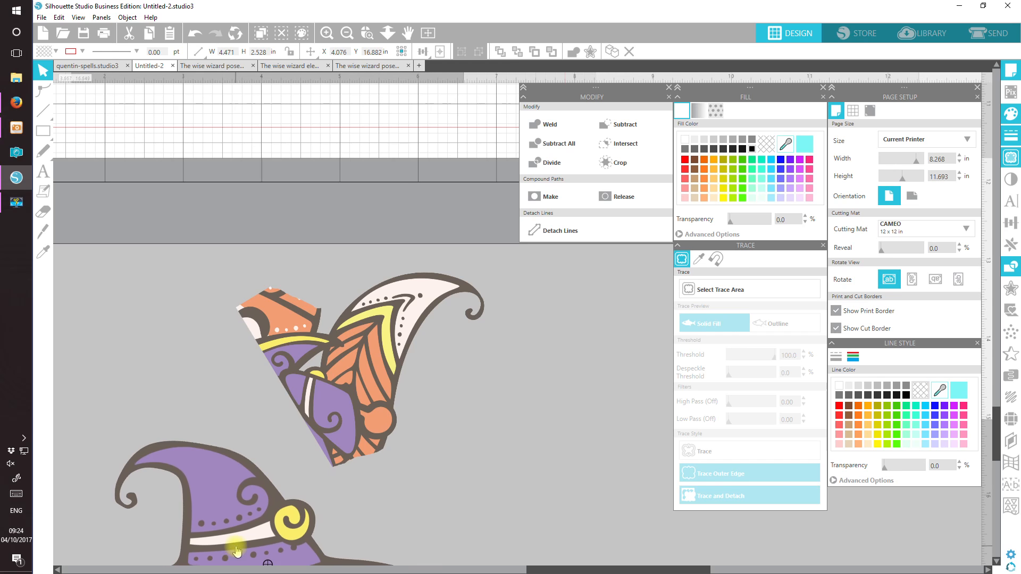
{"action": "left_click", "coordinate": [42, 212]}
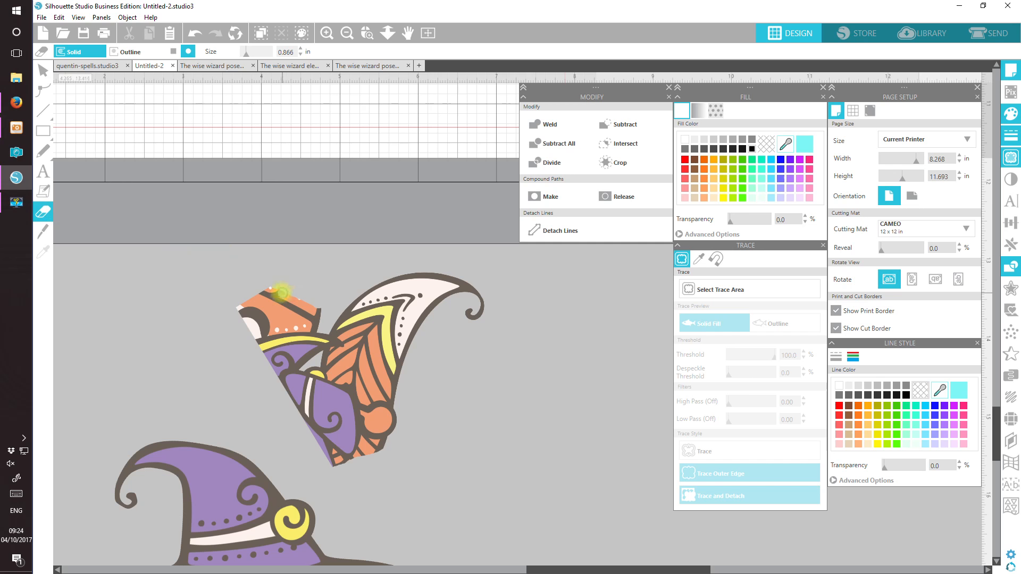
{"action": "mouse_move", "coordinate": [263, 280]}
{"action": "left_mouse_down"}
{"action": "mouse_move", "coordinate": [322, 313]}
{"action": "mouse_move", "coordinate": [257, 292]}
{"action": "mouse_move", "coordinate": [241, 304]}
{"action": "mouse_move", "coordinate": [257, 332]}
{"action": "mouse_move", "coordinate": [251, 290]}
{"action": "mouse_move", "coordinate": [254, 344]}
{"action": "mouse_move", "coordinate": [250, 331]}
{"action": "mouse_move", "coordinate": [326, 492]}
{"action": "mouse_move", "coordinate": [341, 467]}
{"action": "mouse_move", "coordinate": [282, 375]}
{"action": "mouse_move", "coordinate": [339, 474]}
{"action": "mouse_move", "coordinate": [341, 462]}
{"action": "mouse_move", "coordinate": [390, 447]}
{"action": "mouse_move", "coordinate": [332, 457]}
{"action": "mouse_move", "coordinate": [323, 451]}
{"action": "mouse_move", "coordinate": [351, 458]}
{"action": "mouse_move", "coordinate": [317, 431]}
{"action": "left_mouse_up"}
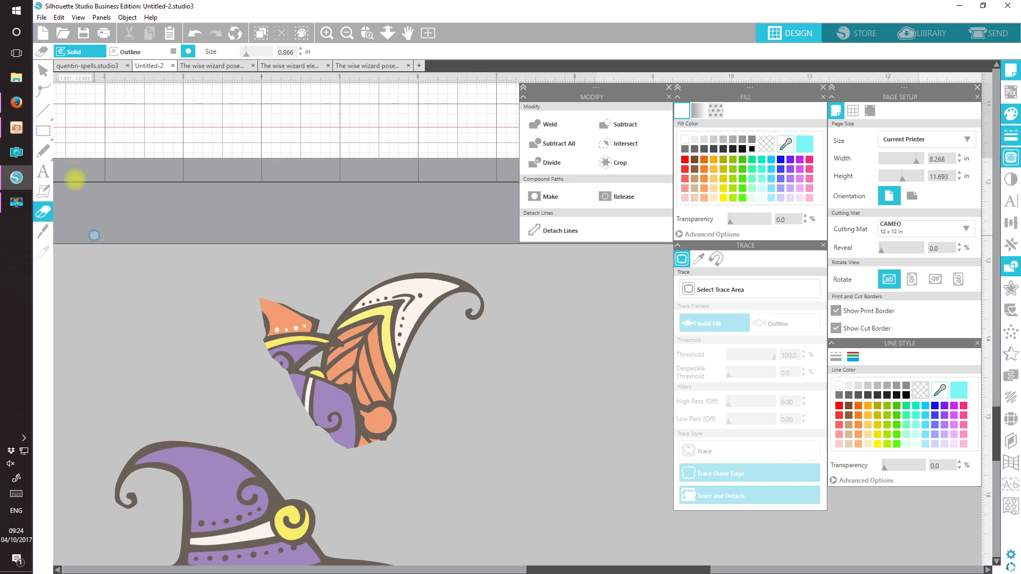
Place the hat back over the trimmed tail piece so that only the tail shows behind it.
{"action": "left_click", "coordinate": [43, 70]}
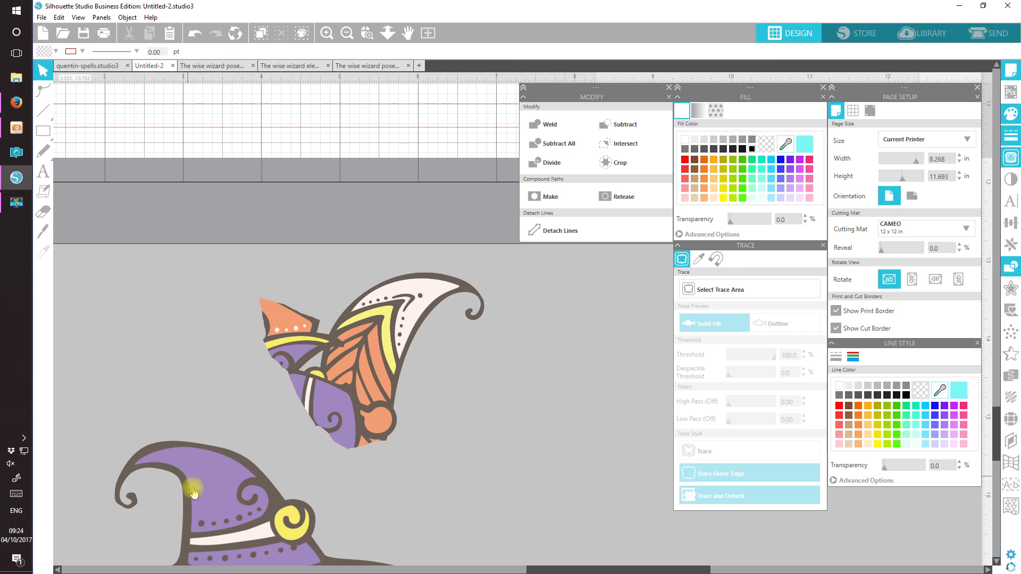
{"action": "left_click_drag", "start_coordinate": [219, 520], "coordinate": [276, 361]}
{"action": "mouse_move", "coordinate": [434, 510]}
{"action": "left_mouse_down"}
{"action": "mouse_move", "coordinate": [360, 353]}
{"action": "mouse_move", "coordinate": [388, 426]}
{"action": "mouse_move", "coordinate": [449, 510]}
{"action": "left_mouse_up"}
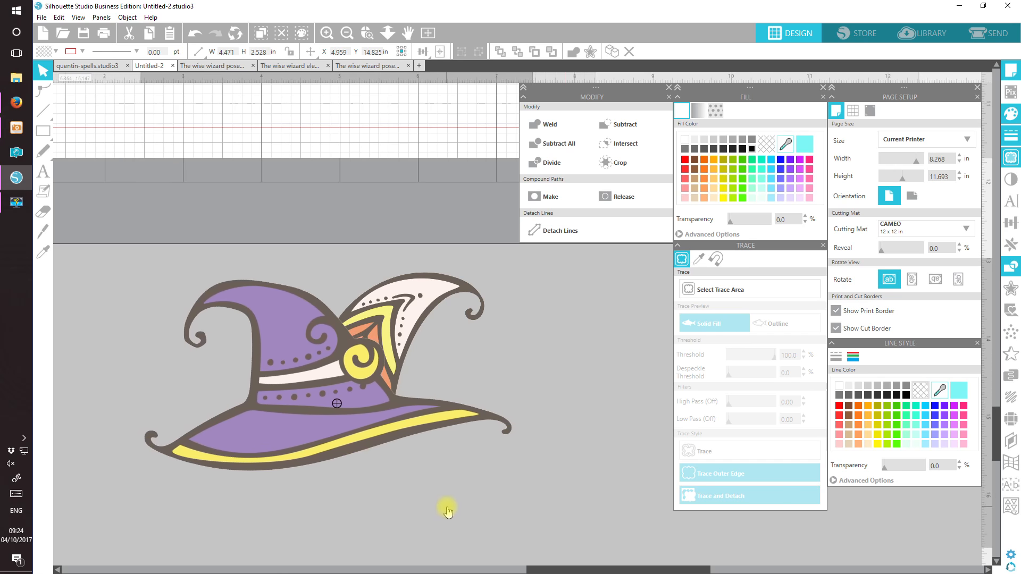
{"action": "left_click", "coordinate": [448, 510]}
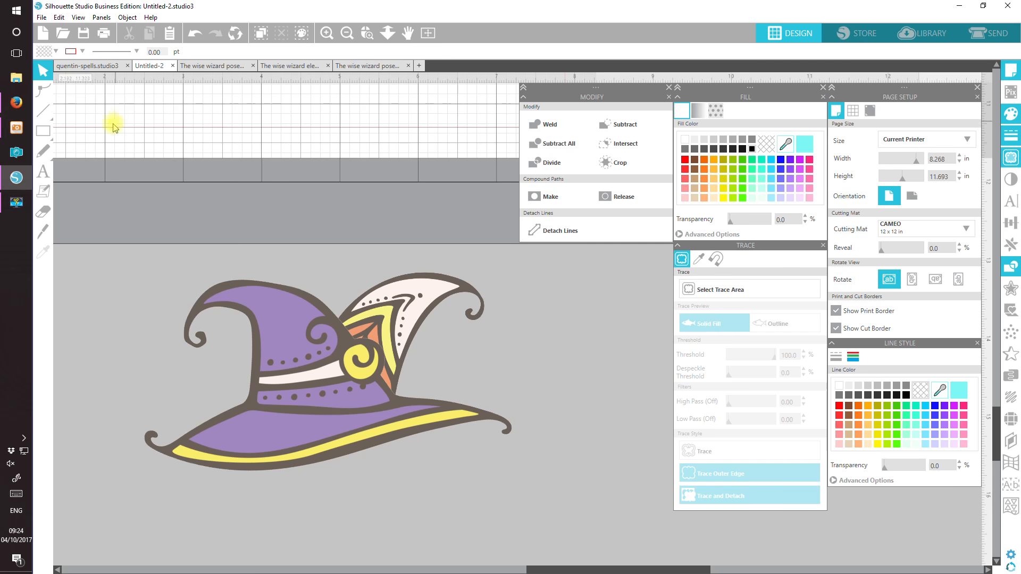
Move the hat and tail piece together back onto the lower card, above the feet.
{"action": "left_click_drag", "start_coordinate": [110, 127], "coordinate": [410, 337]}
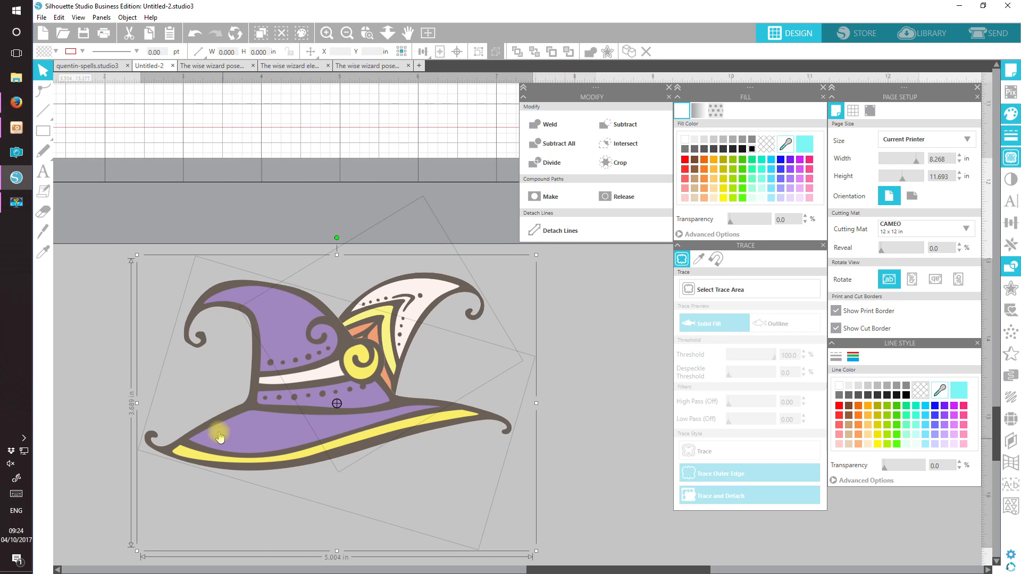
{"action": "left_click_drag", "start_coordinate": [366, 352], "coordinate": [291, 189]}
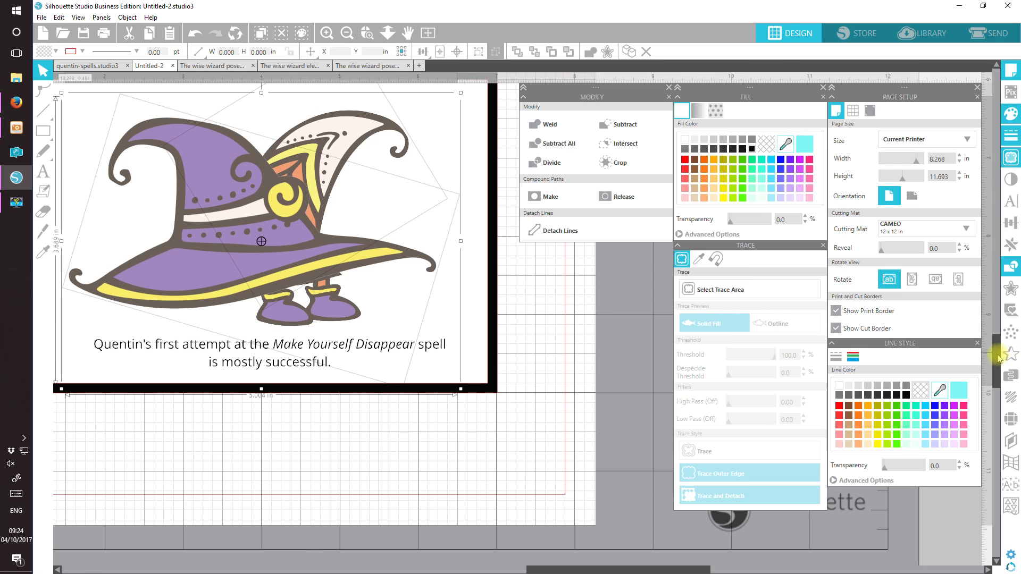
{"action": "scroll", "coordinate": [997, 357], "scroll_direction": "up", "scroll_amount": 3}
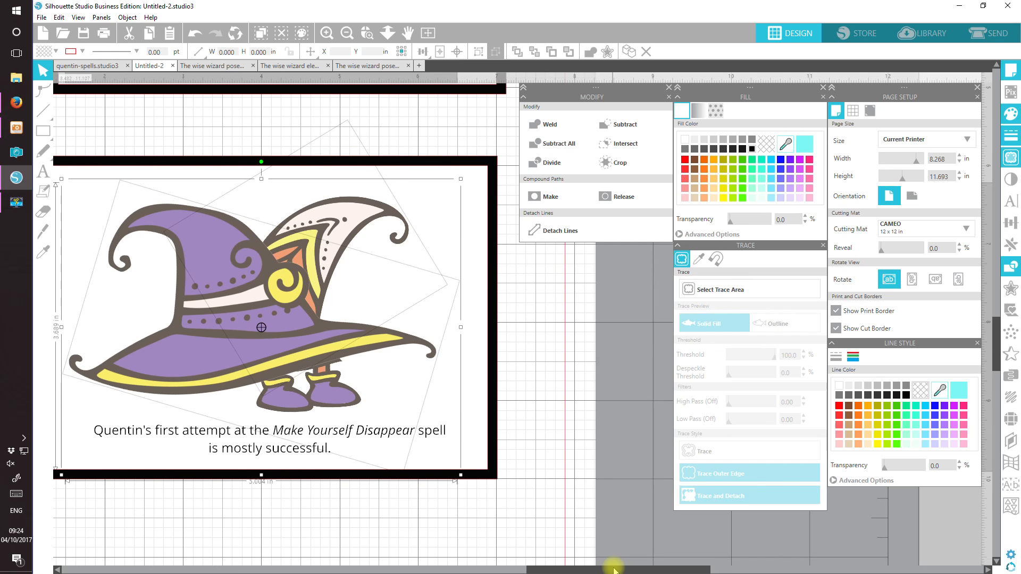
{"action": "left_click_drag", "start_coordinate": [614, 570], "coordinate": [603, 569]}
{"action": "left_click", "coordinate": [147, 135]}
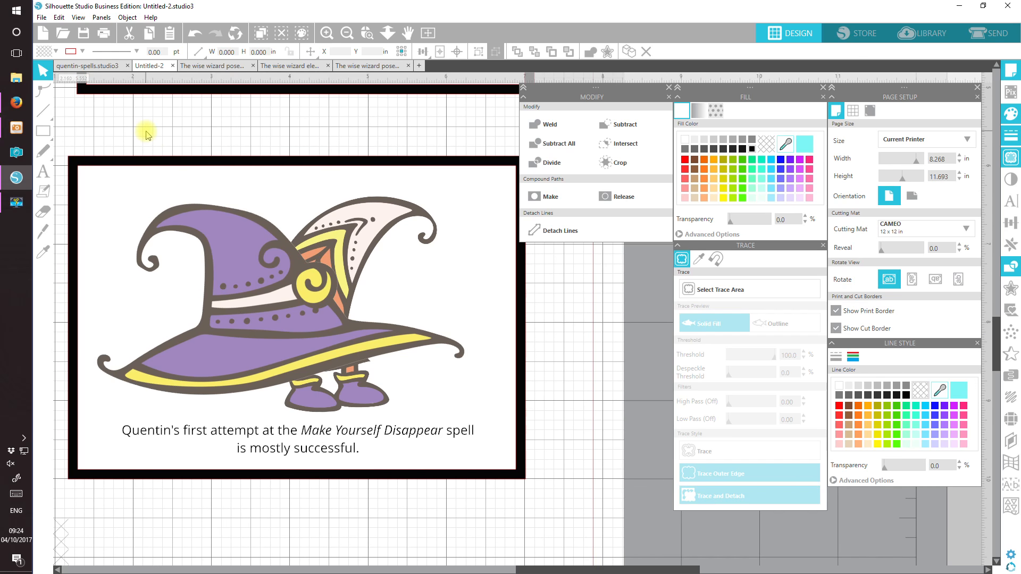
Shift the tail piece to the right on the lower card and nudge the hat slightly right over it.
{"action": "left_click", "coordinate": [355, 246]}
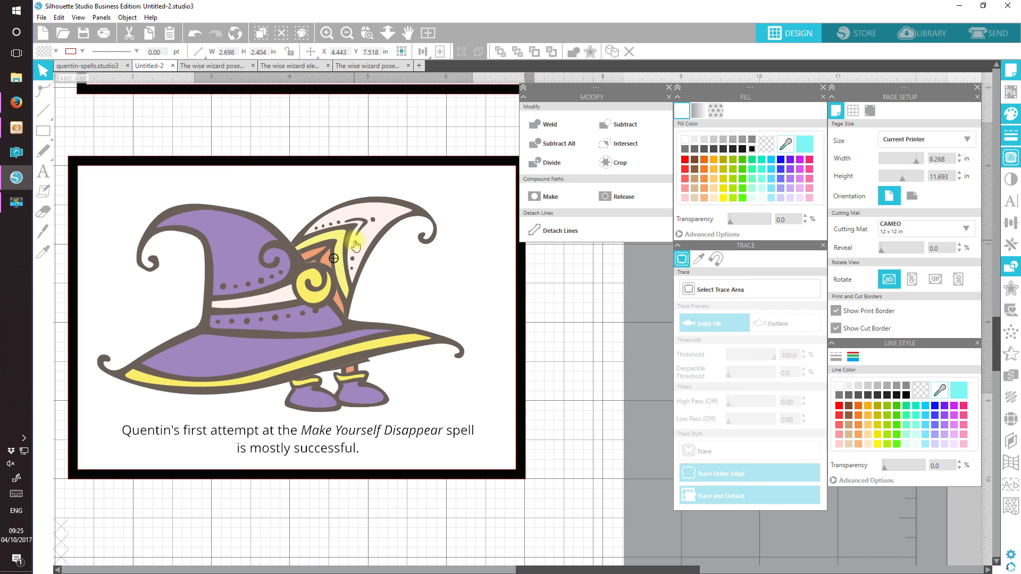
{"action": "left_click_drag", "start_coordinate": [375, 224], "coordinate": [398, 220]}
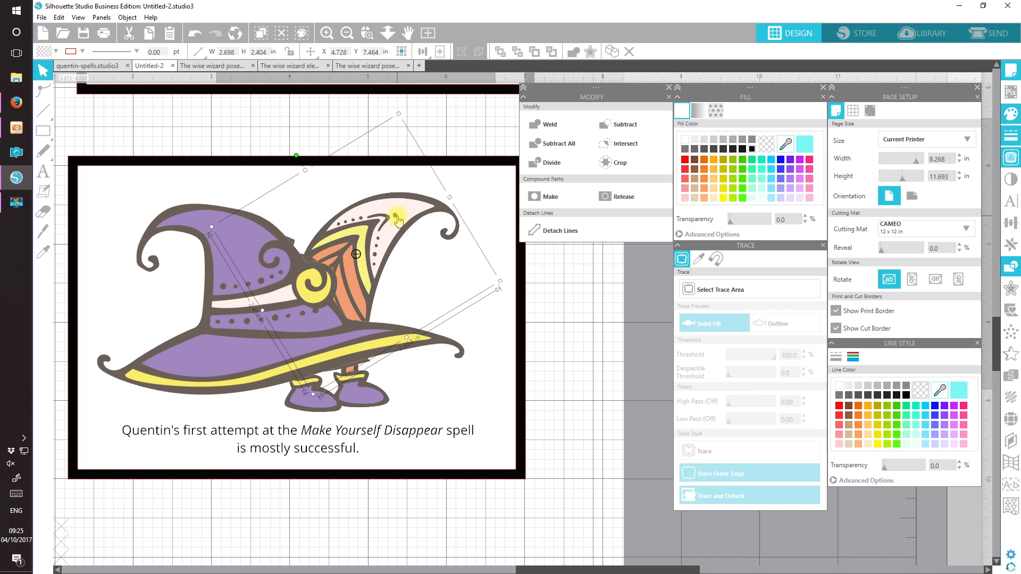
{"action": "mouse_move", "coordinate": [186, 229]}
{"action": "left_mouse_down"}
{"action": "mouse_move", "coordinate": [209, 226]}
{"action": "mouse_move", "coordinate": [197, 228]}
{"action": "left_mouse_up"}
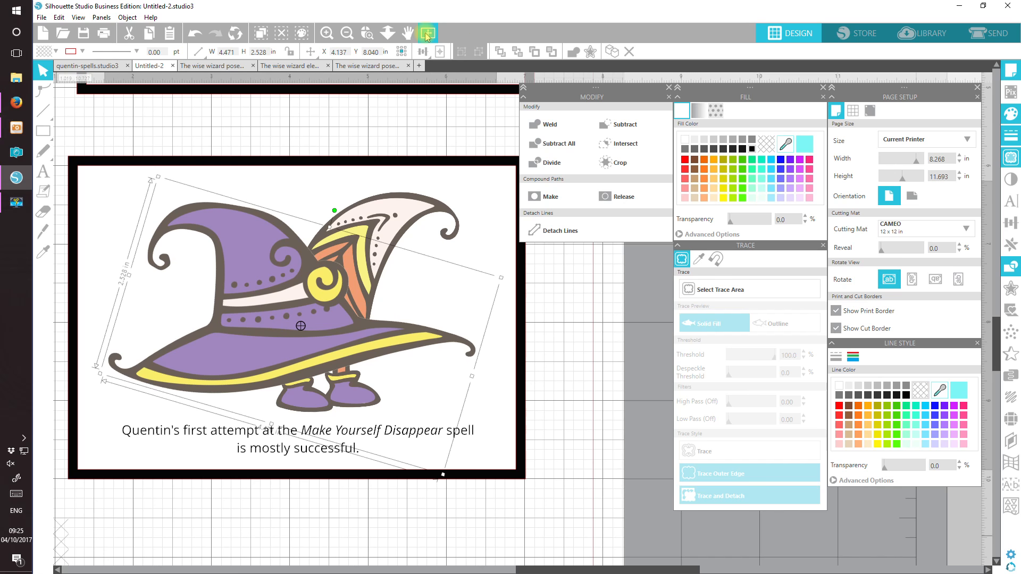
Move the spare tail and the spare feet against the spare hat beside the page to form a complete figure.
{"action": "left_click", "coordinate": [426, 34]}
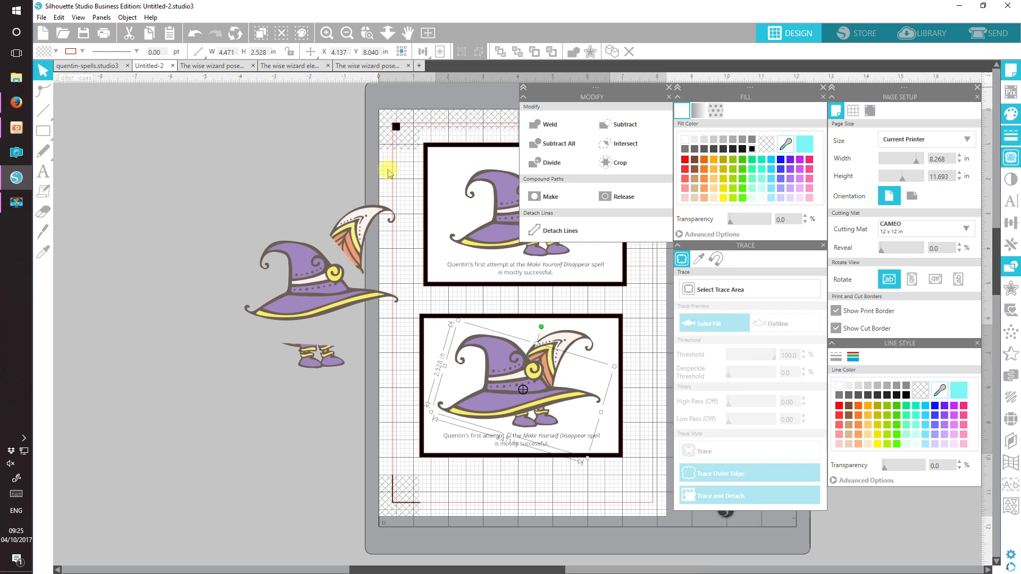
{"action": "left_click_drag", "start_coordinate": [425, 569], "coordinate": [495, 571]}
{"action": "left_click", "coordinate": [204, 431]}
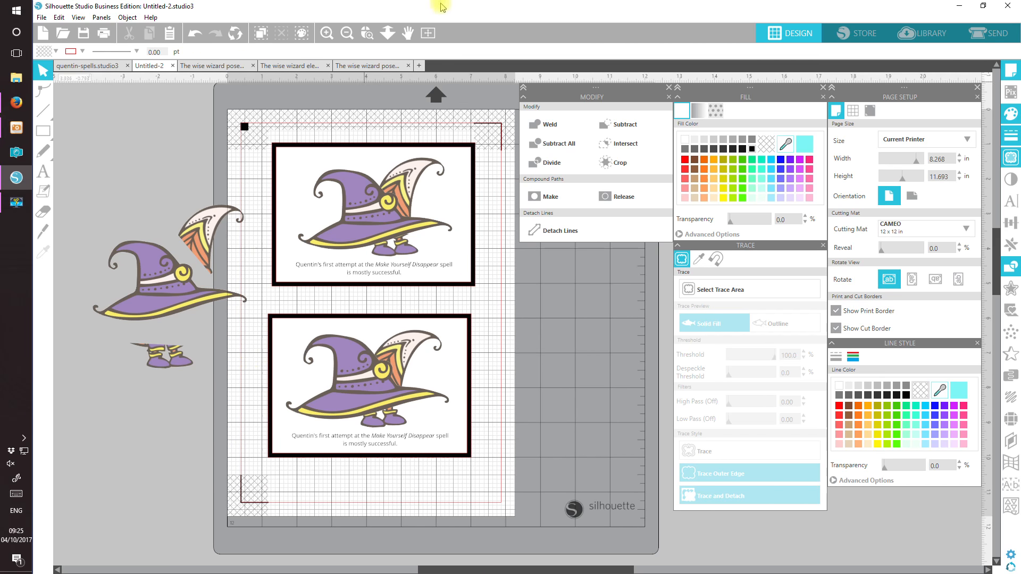
{"action": "left_click_drag", "start_coordinate": [201, 227], "coordinate": [187, 250]}
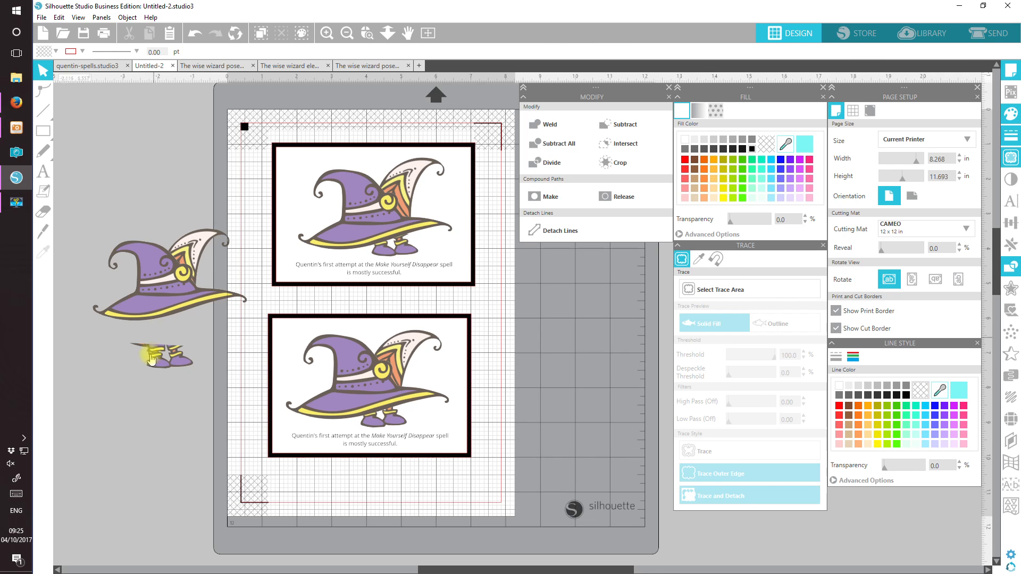
{"action": "left_click_drag", "start_coordinate": [150, 359], "coordinate": [157, 330]}
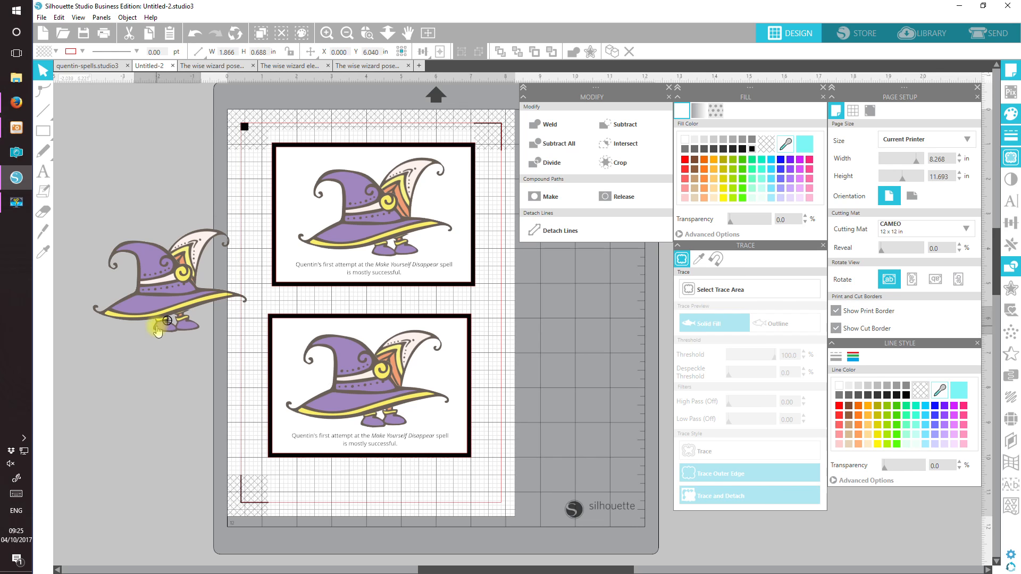
{"action": "left_click", "coordinate": [174, 406]}
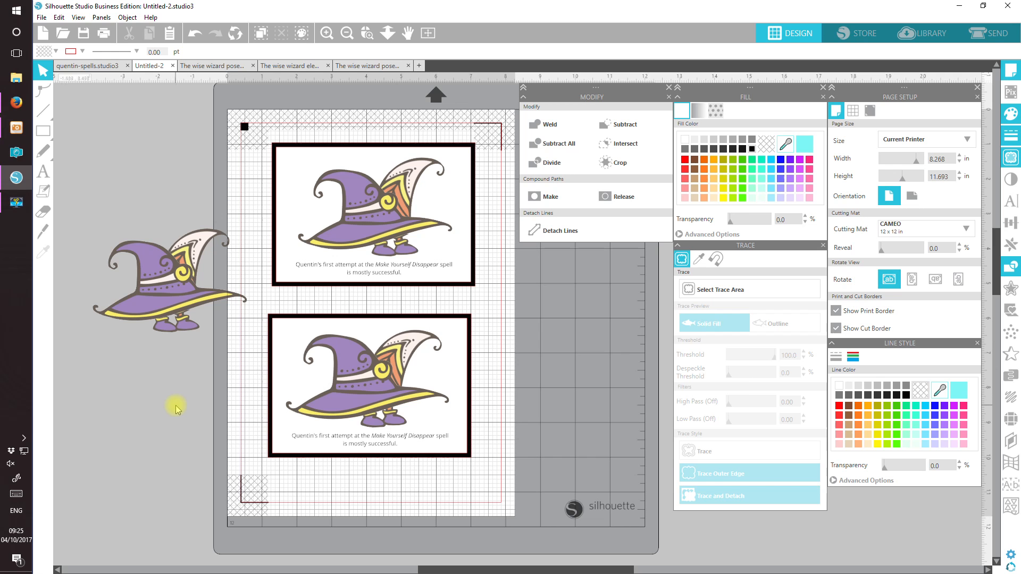